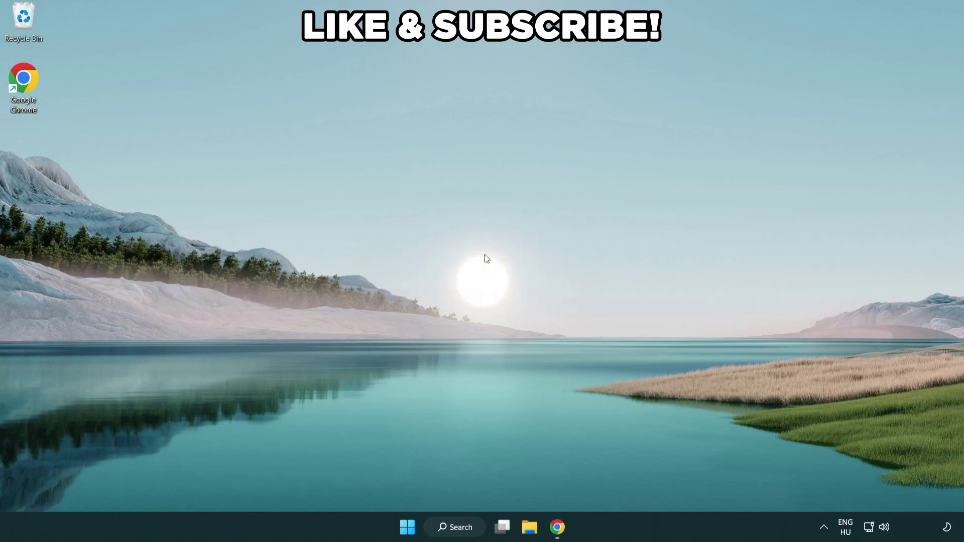
- Search Windows for 'edit power plan'
click(468, 526)
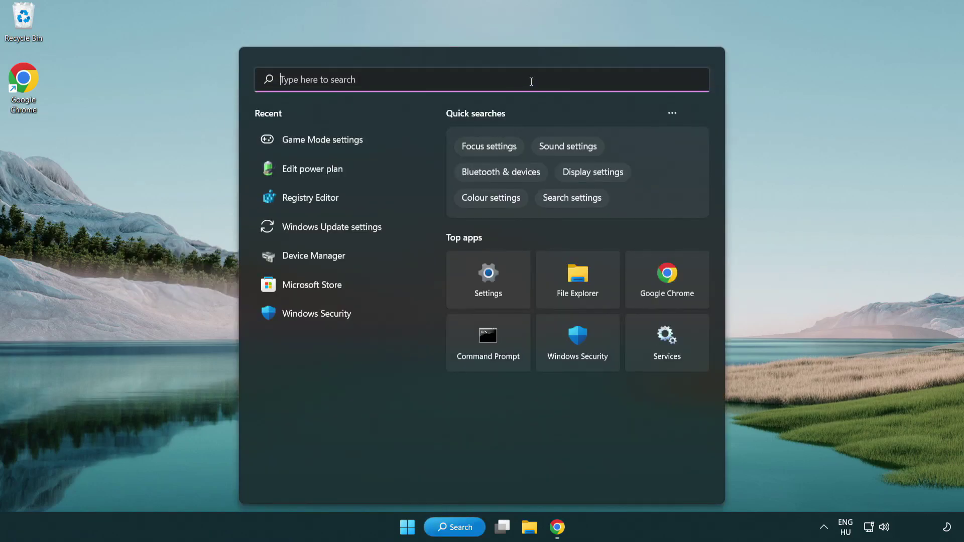
text(edit power )
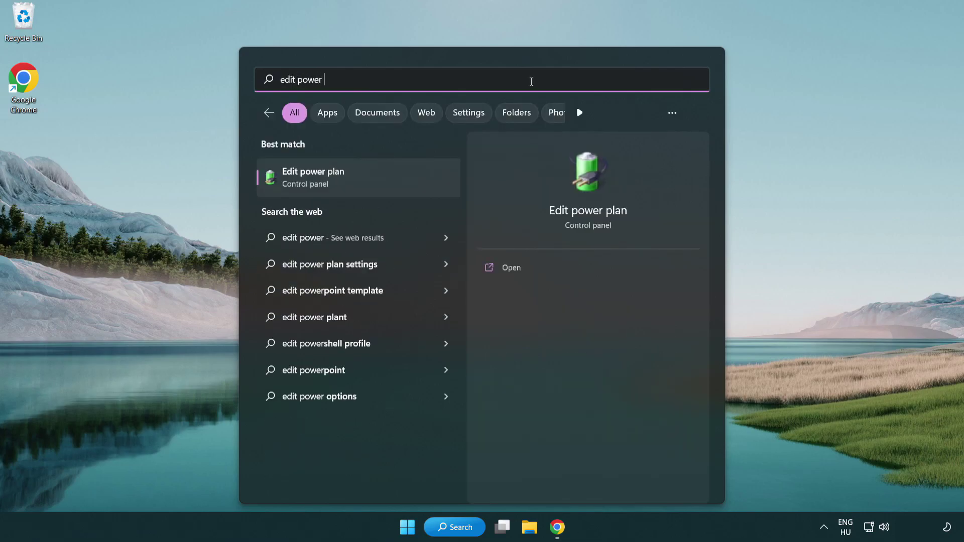
text(plan)
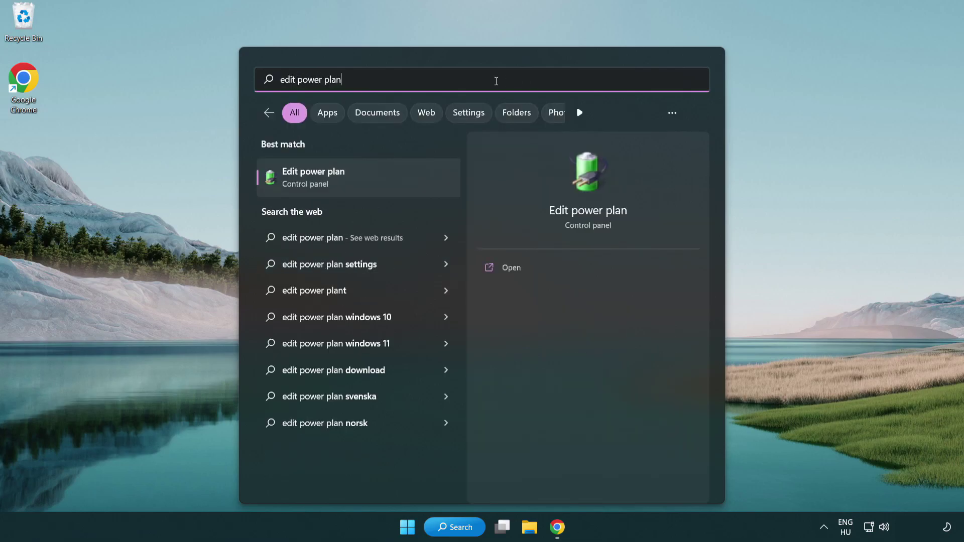
- Make High performance the active power plan, close Power Options, and search for Device Manager
click(362, 179)
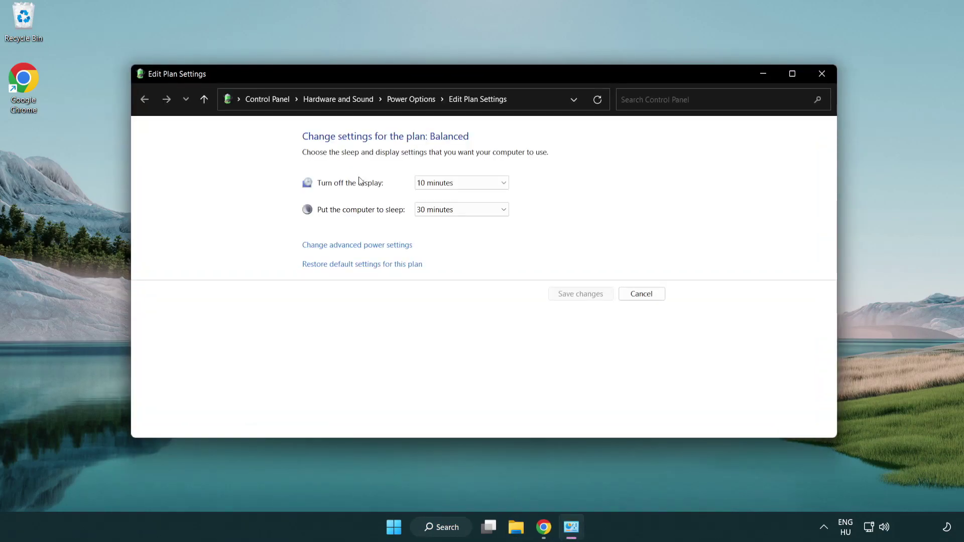
click(412, 99)
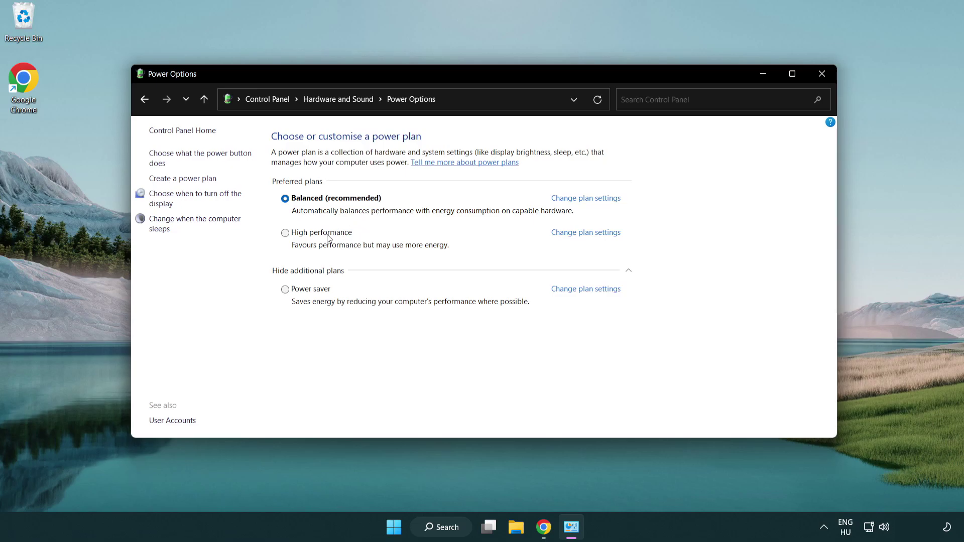
click(286, 233)
click(822, 75)
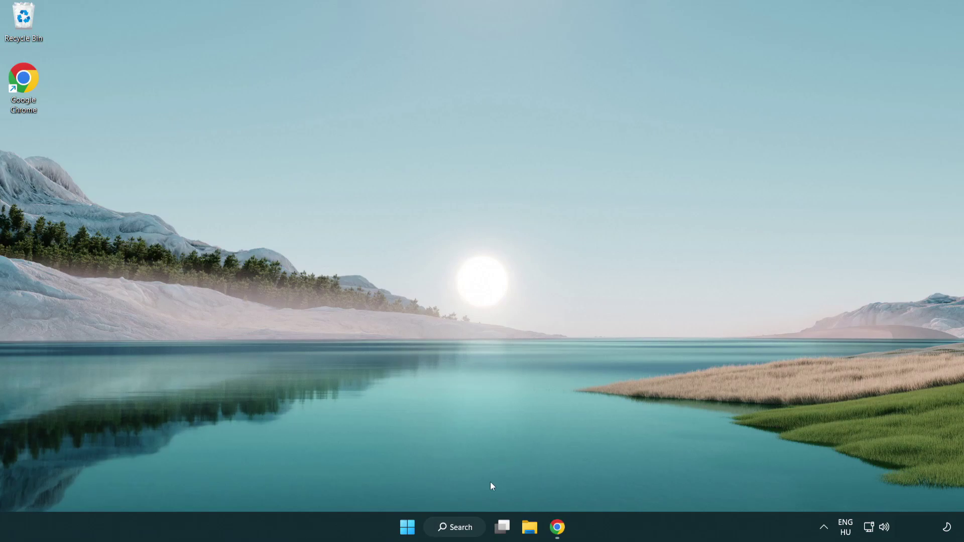
click(468, 528)
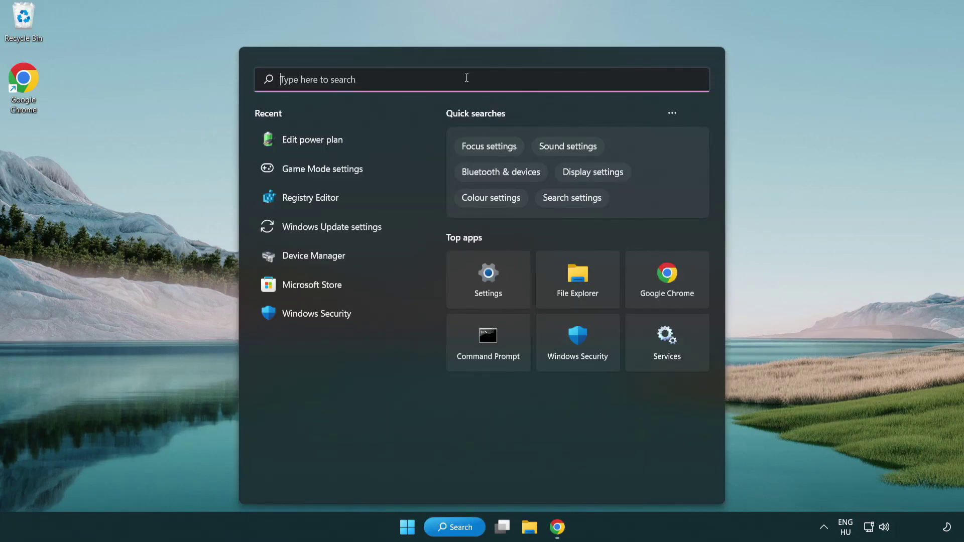
text(device manager)
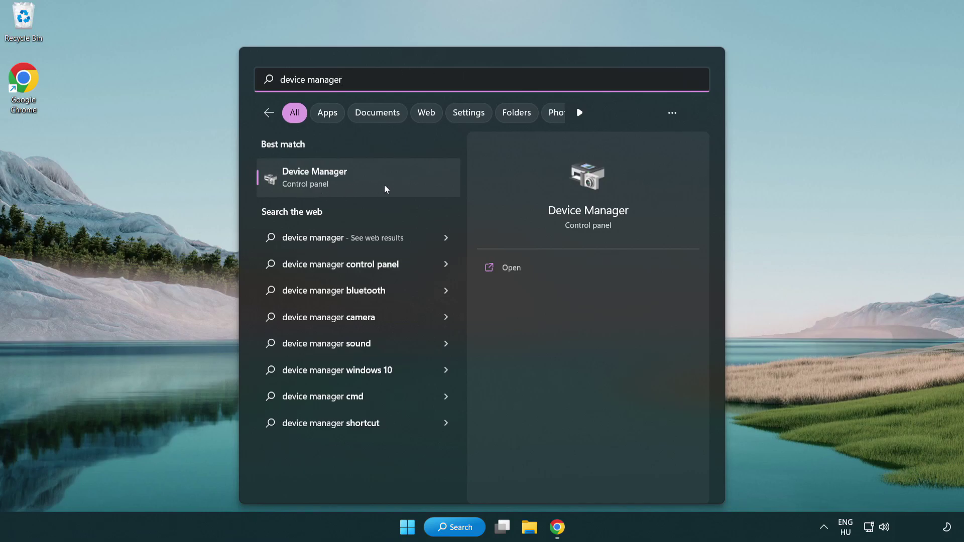
- Launch Device Manager, expand Display adapters and bring up actions for the VMware SVGA 3D device
click(368, 180)
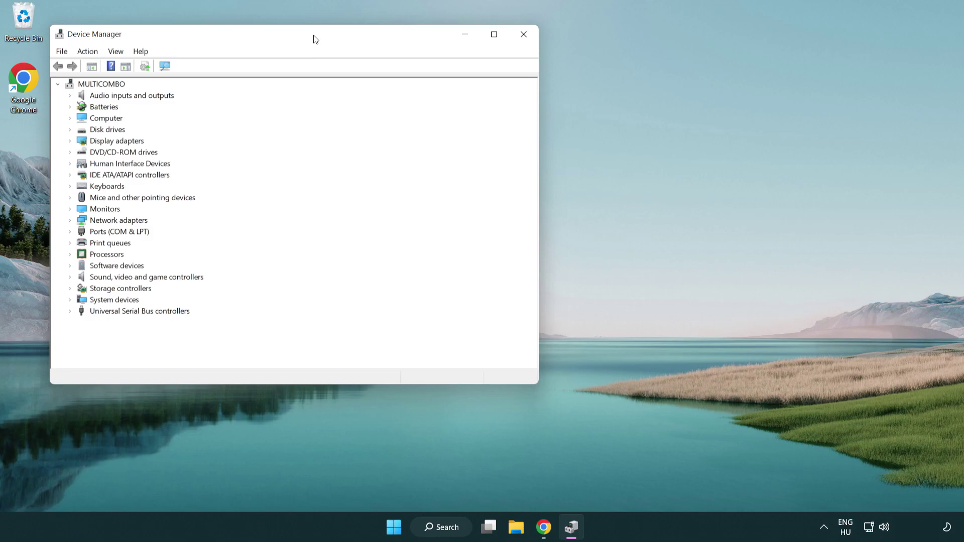
mouse_move(315, 39)
mouse_down()
mouse_move(441, 90)
mouse_move(495, 90)
mouse_up()
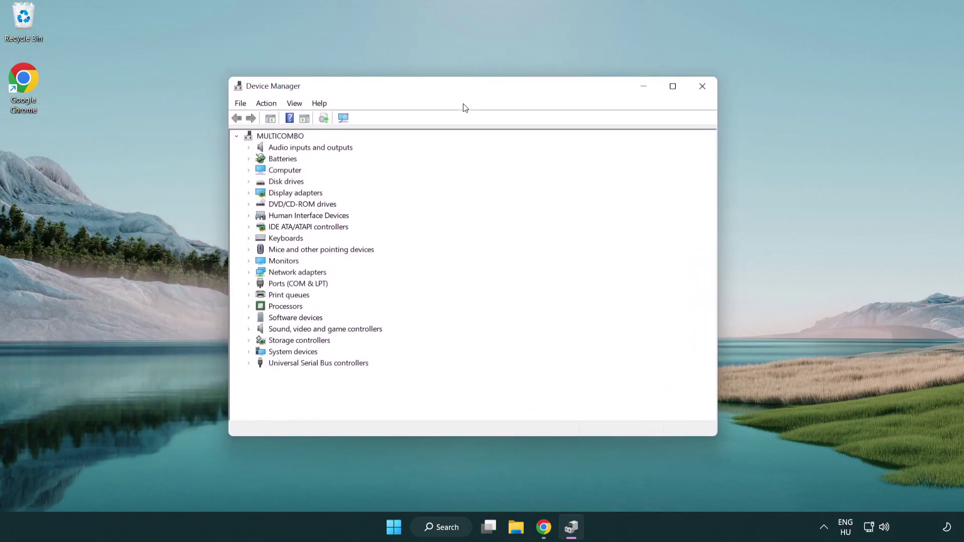
click(261, 194)
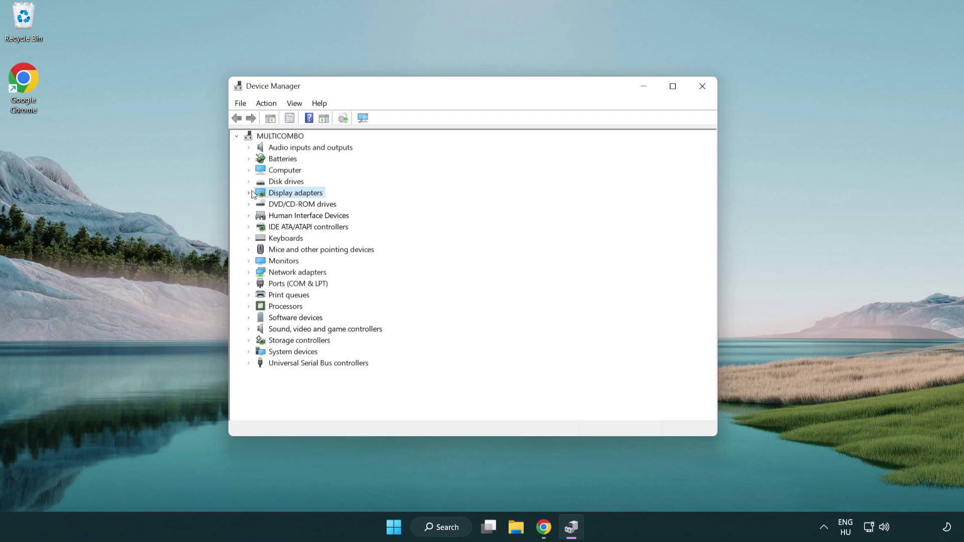
click(249, 192)
click(273, 205)
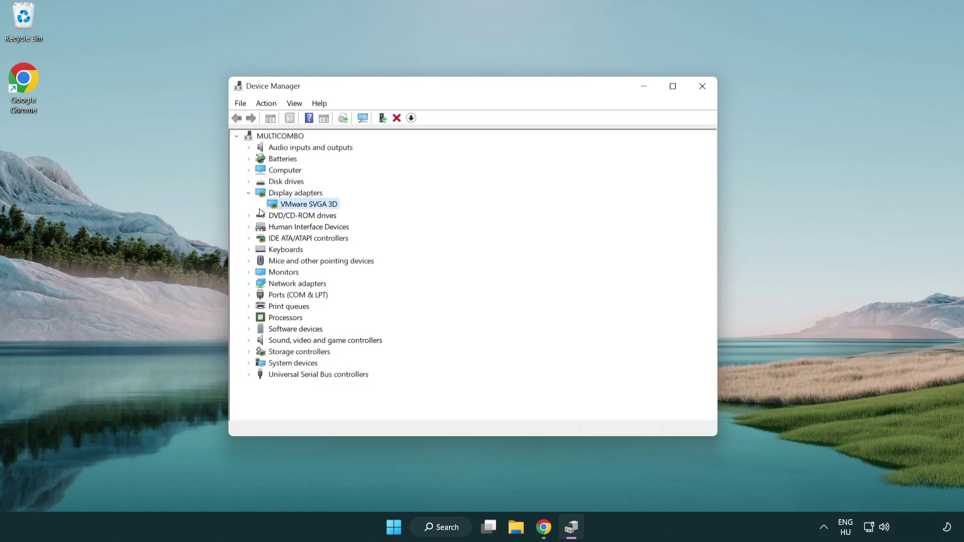
right_click(304, 207)
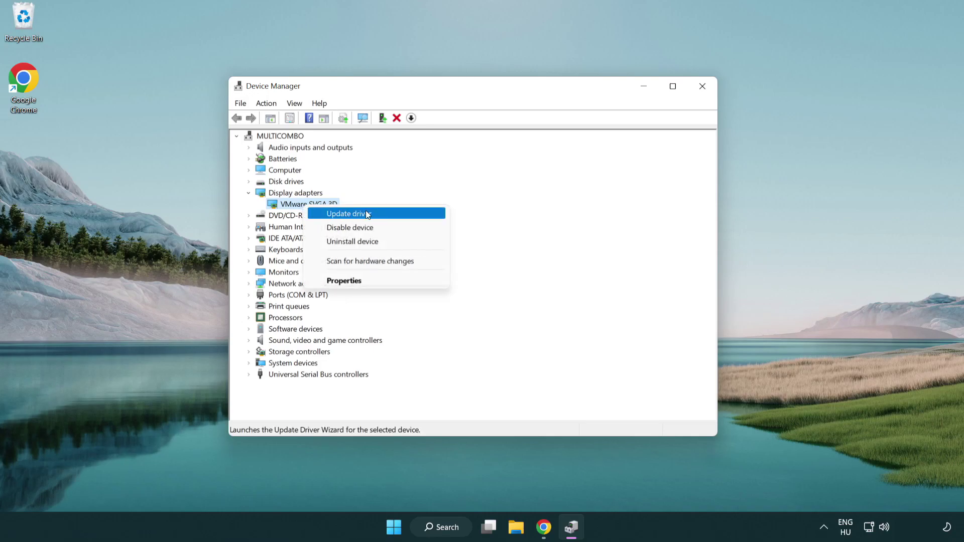
- Search automatically for a VMware SVGA 3D driver, confirm the best is installed, and close Device Manager
click(383, 216)
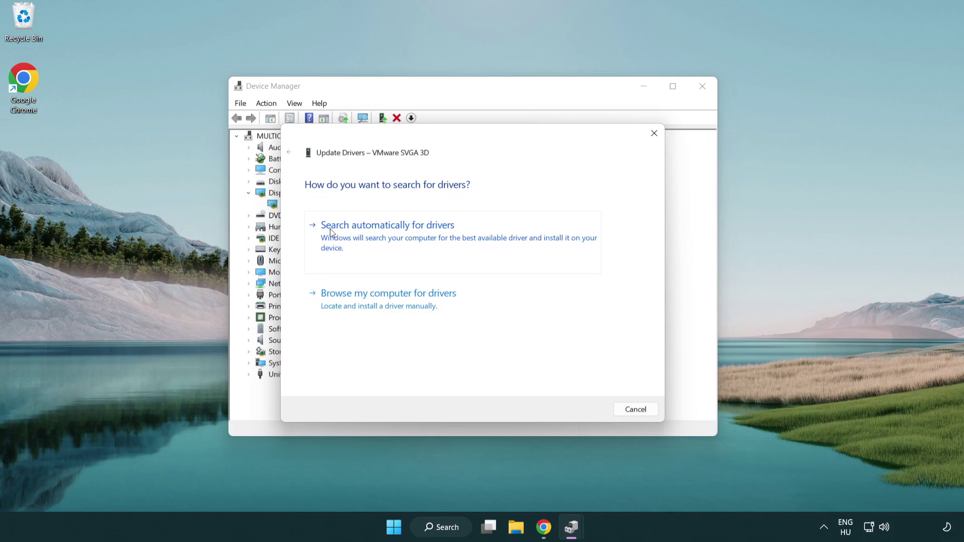
click(396, 237)
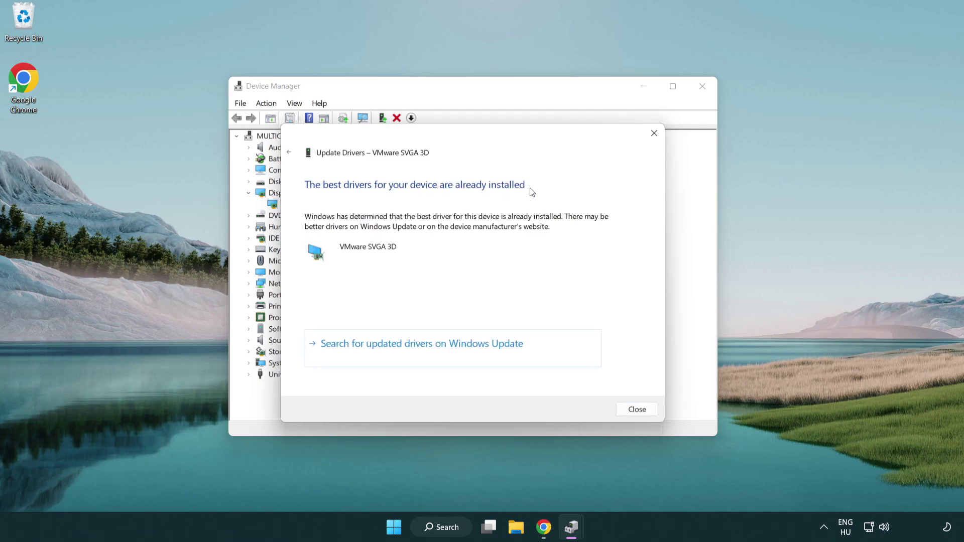
click(635, 410)
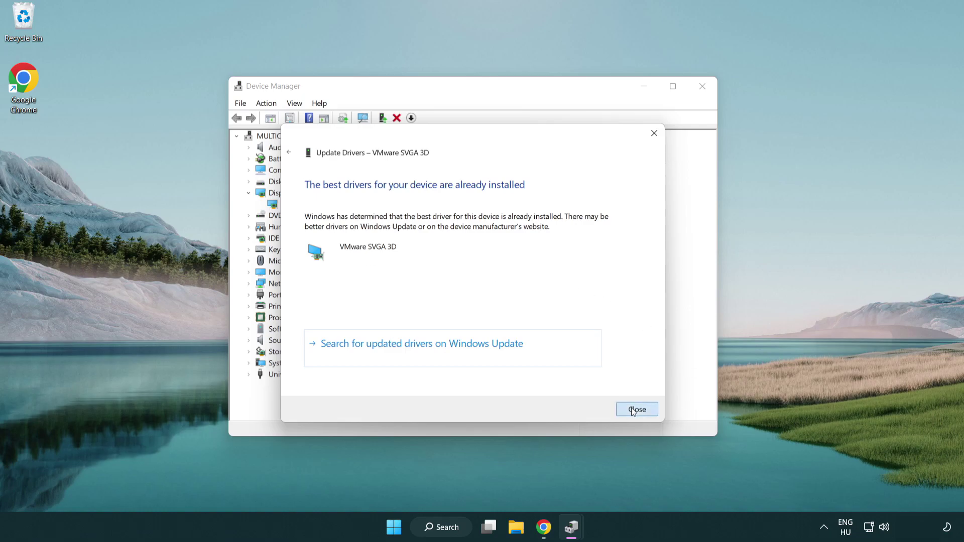
click(700, 86)
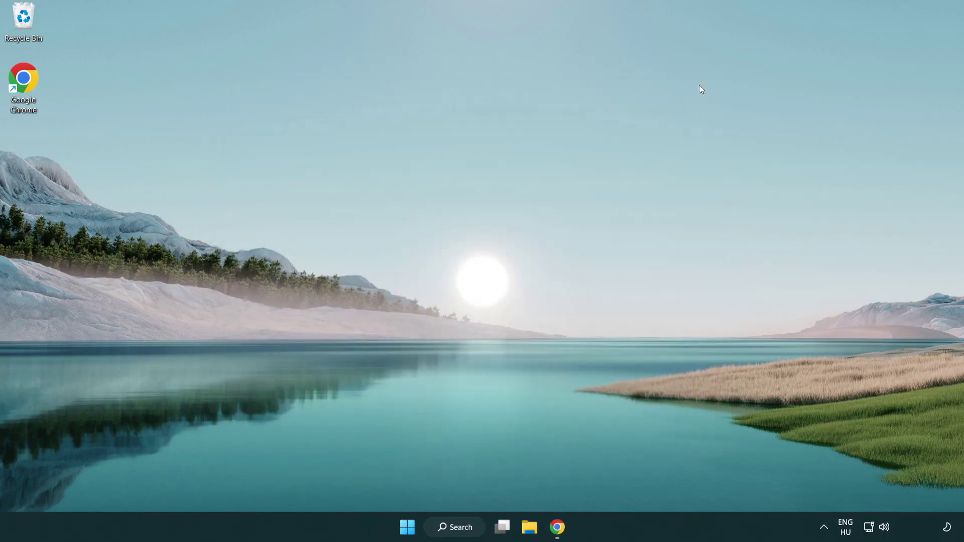
- Find 'game mode' in Windows Search and open the Game Mode settings page
click(460, 529)
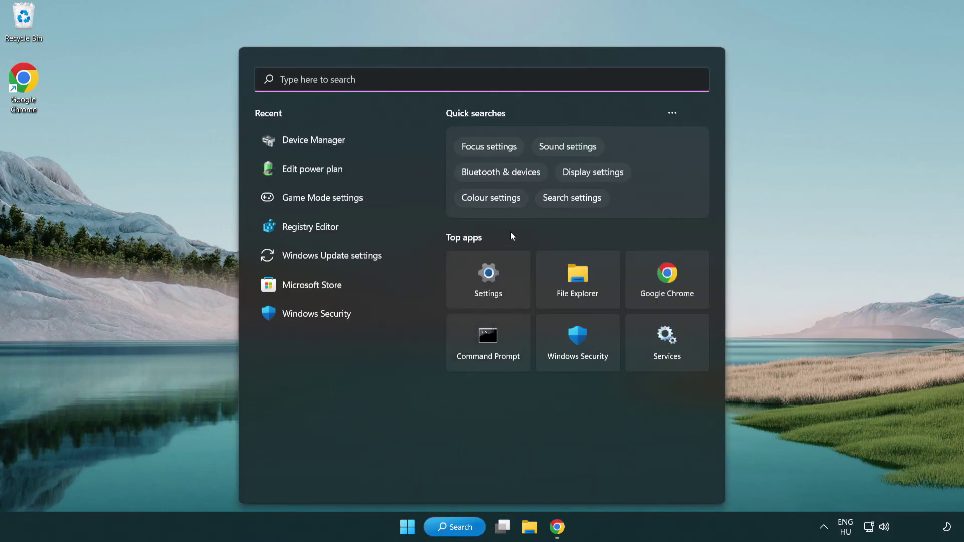
text(game)
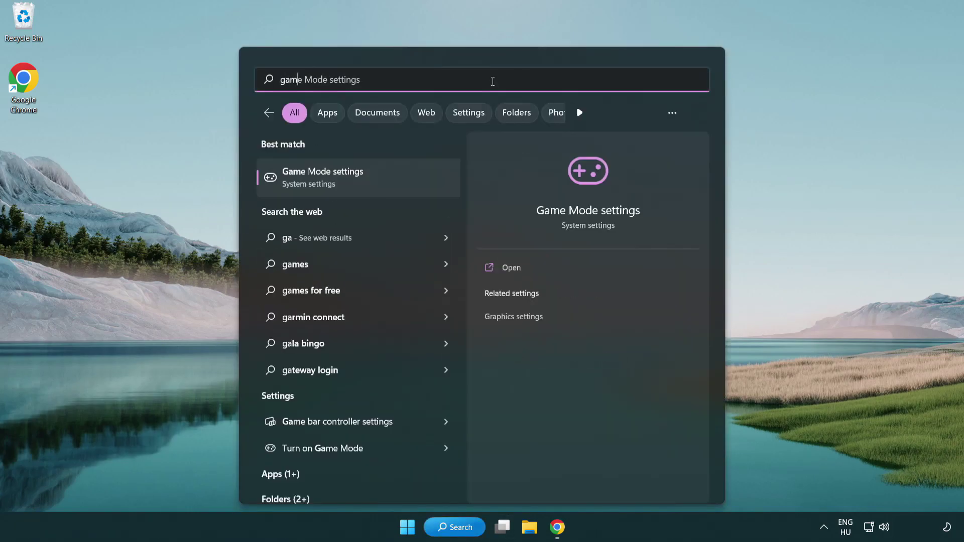
text( mode)
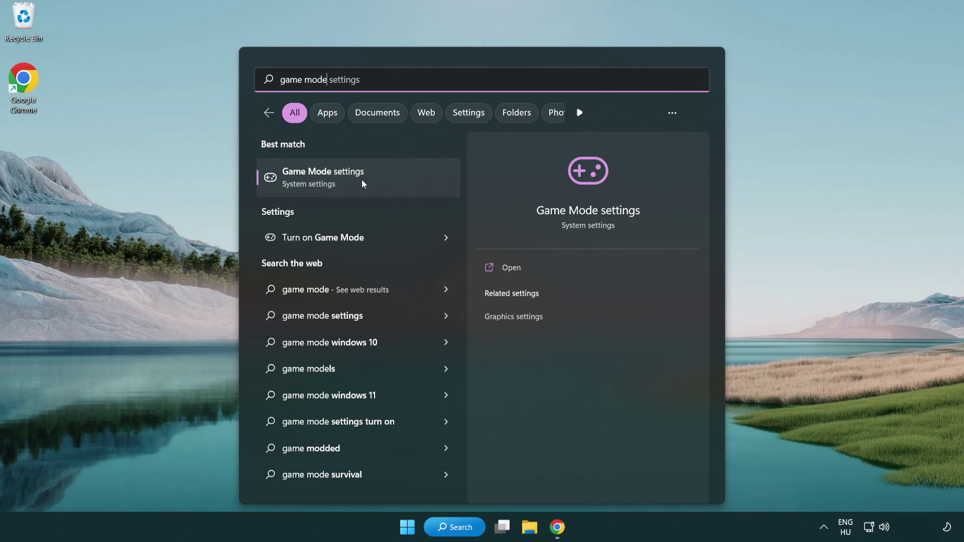
click(362, 183)
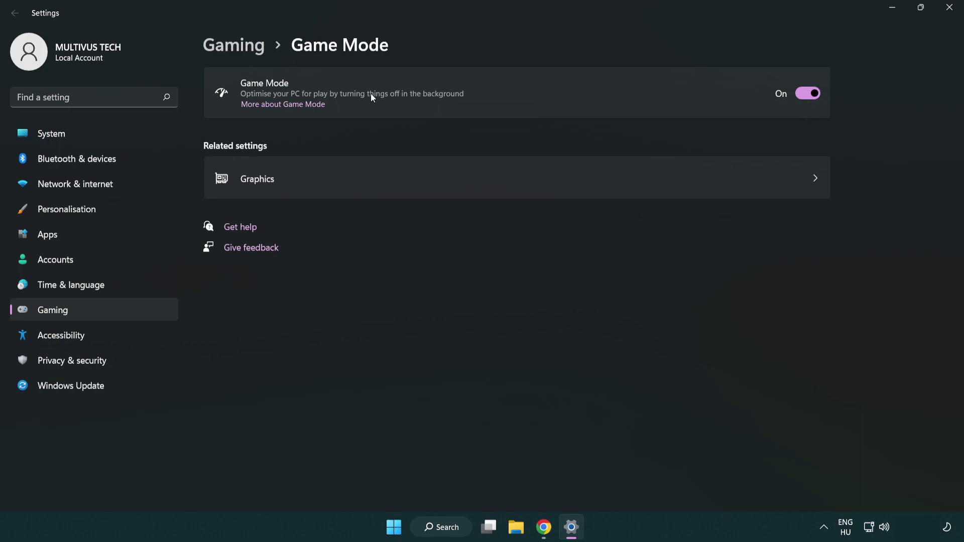
- In Gaming settings, turn off the controller button opening Xbox Game Bar, then close Settings
click(247, 50)
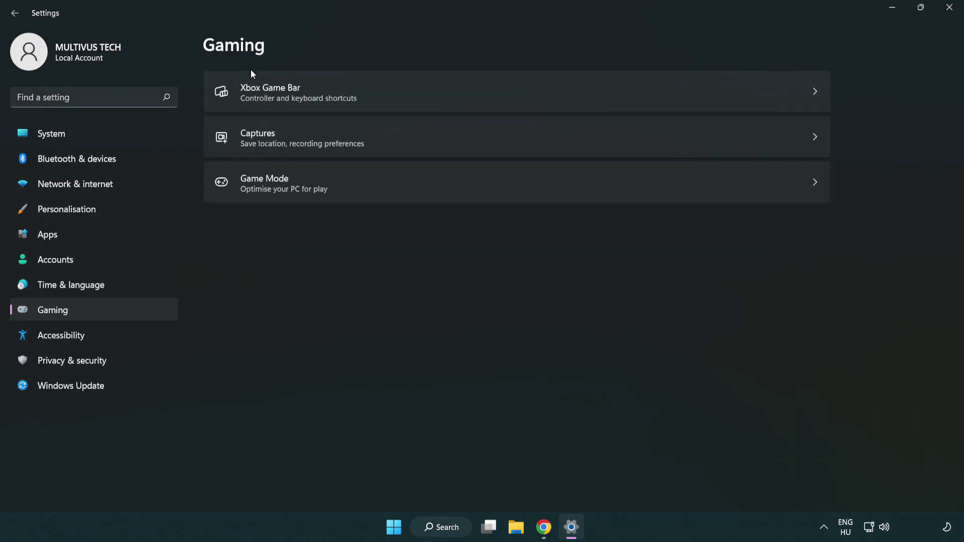
click(425, 93)
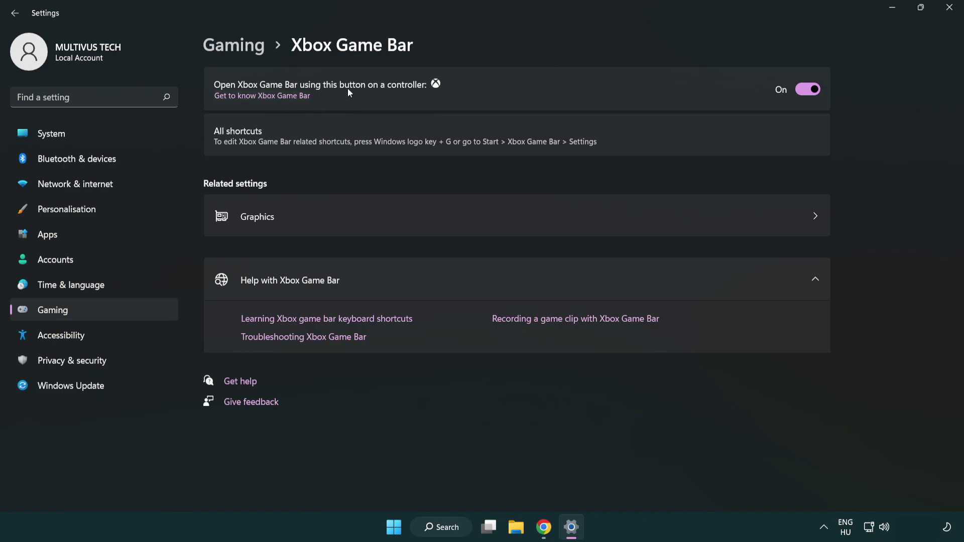
click(813, 92)
click(950, 12)
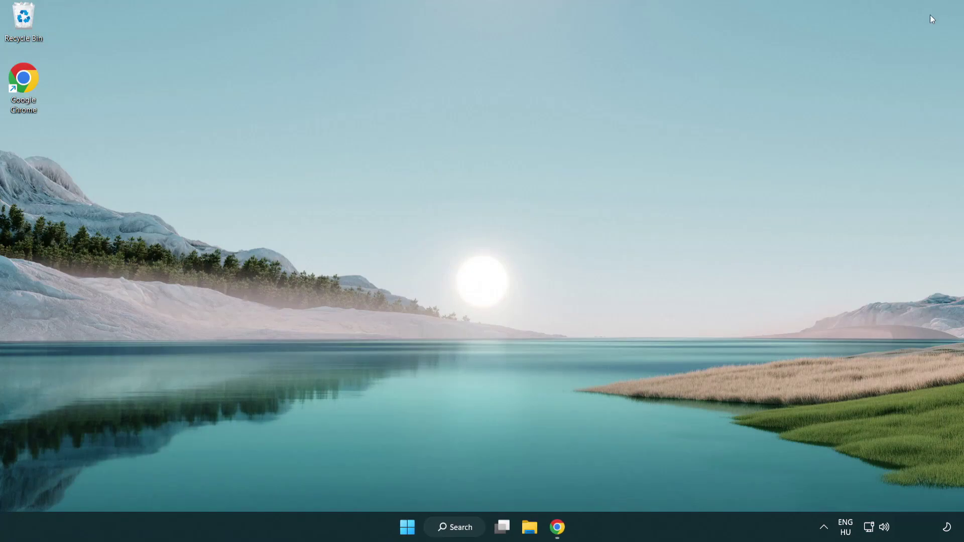
- Launch Task Manager from the Start right-click menu and end the Google Chrome process
right_click(407, 527)
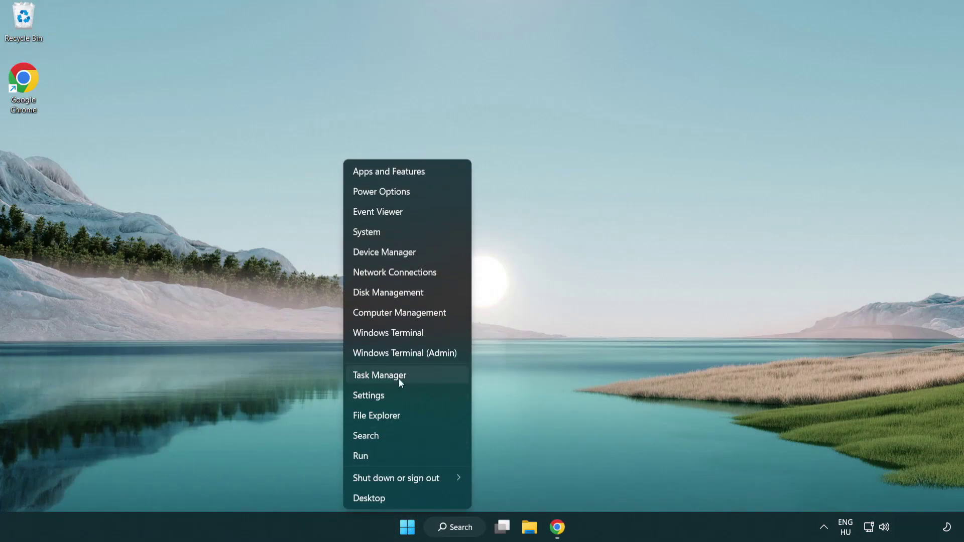
click(422, 379)
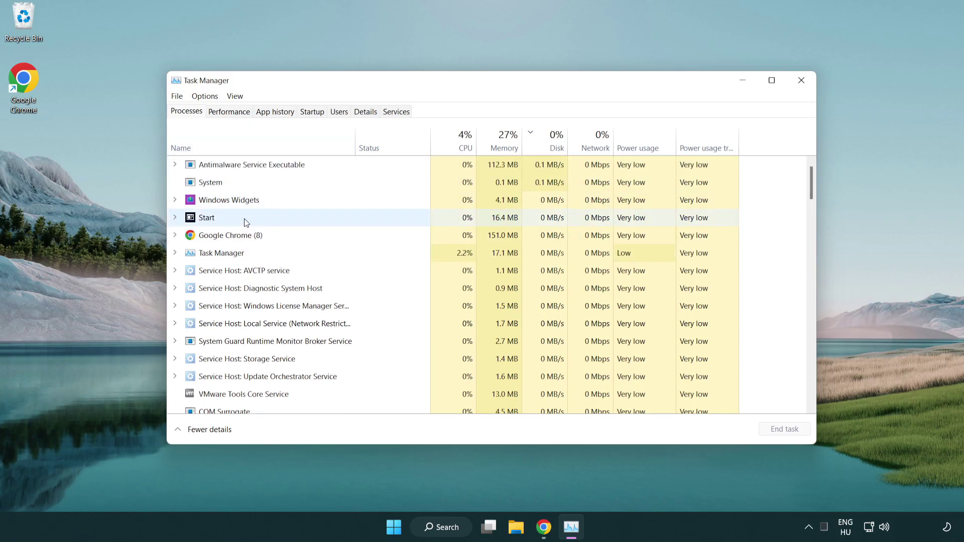
click(245, 236)
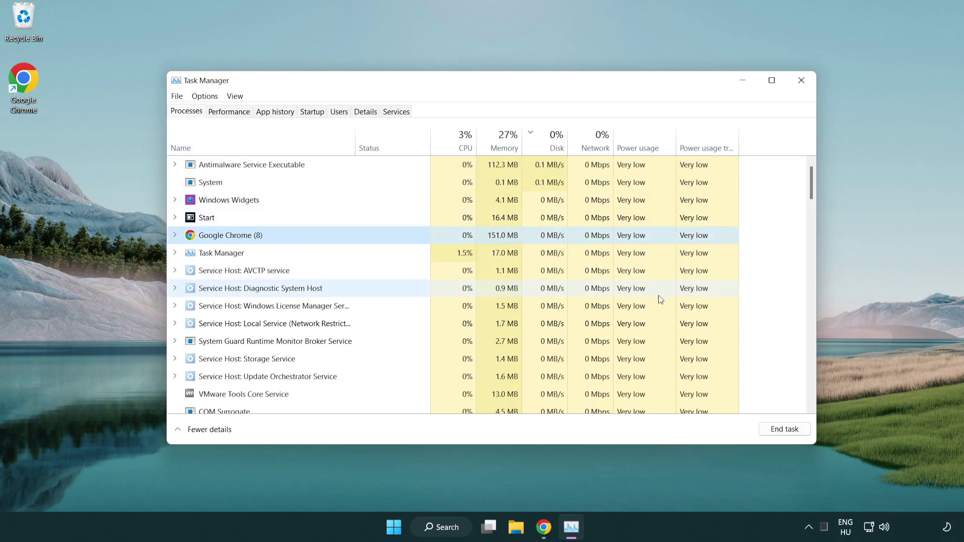
click(789, 435)
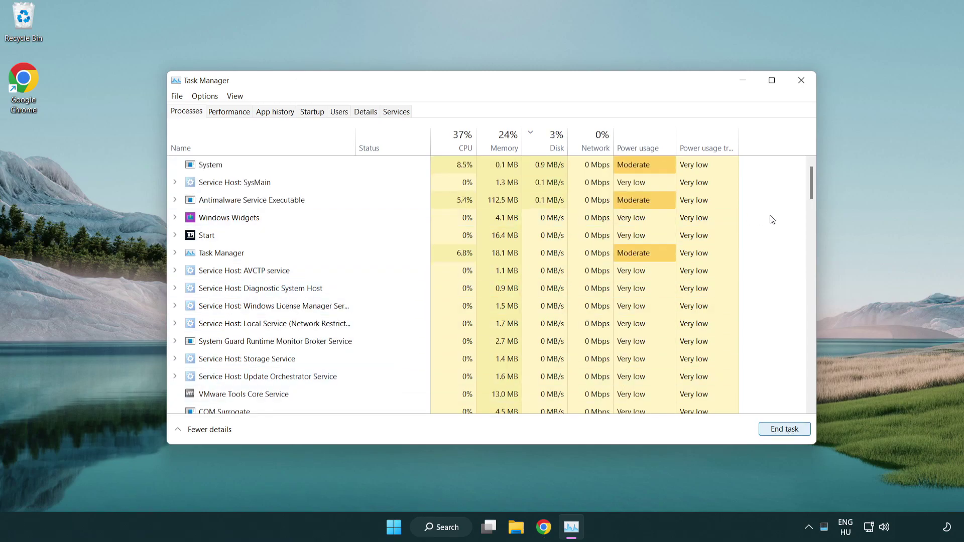
mouse_move(814, 194)
mouse_down()
mouse_move(812, 374)
mouse_move(806, 173)
mouse_up()
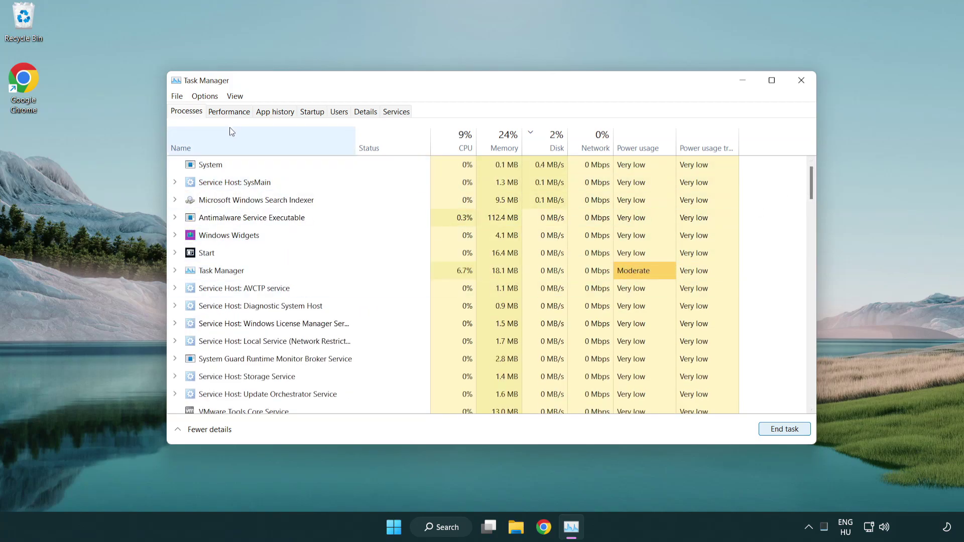
- Disable Cortana, Phone Link and Terminal as startup apps, then close Task Manager
click(318, 116)
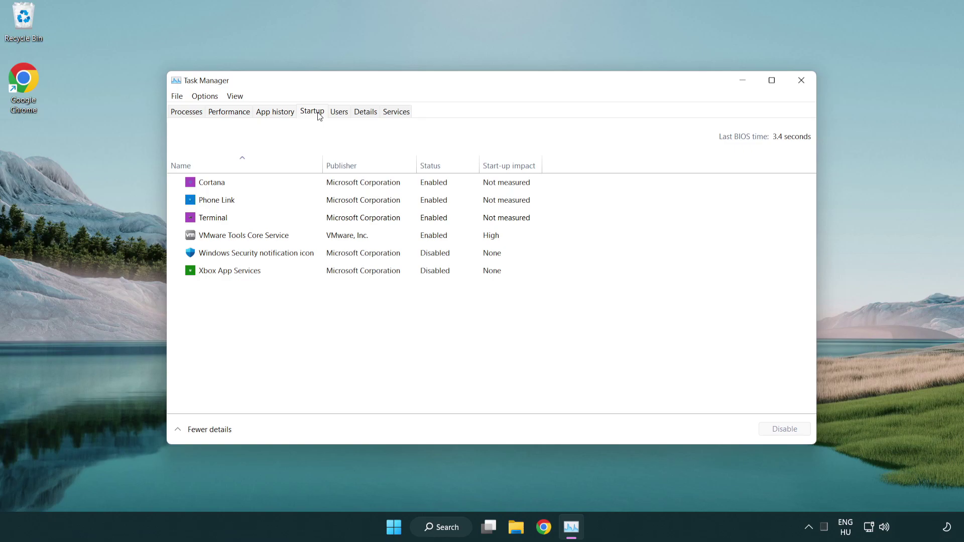
click(344, 185)
click(791, 429)
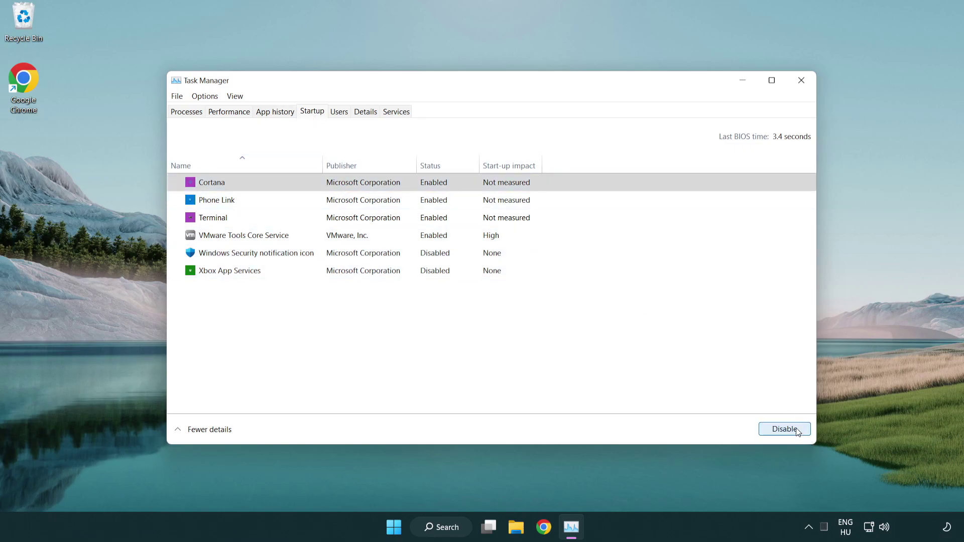
click(383, 202)
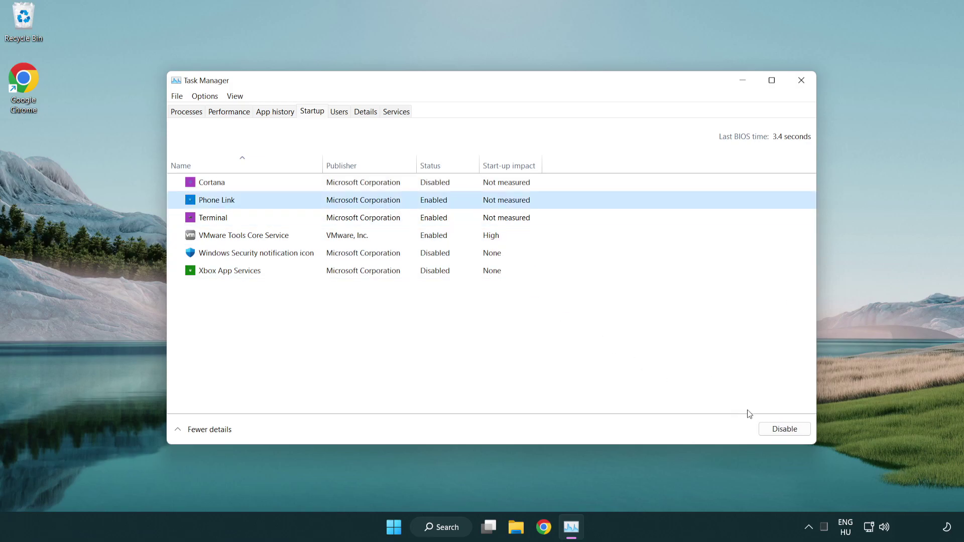
click(782, 430)
click(327, 221)
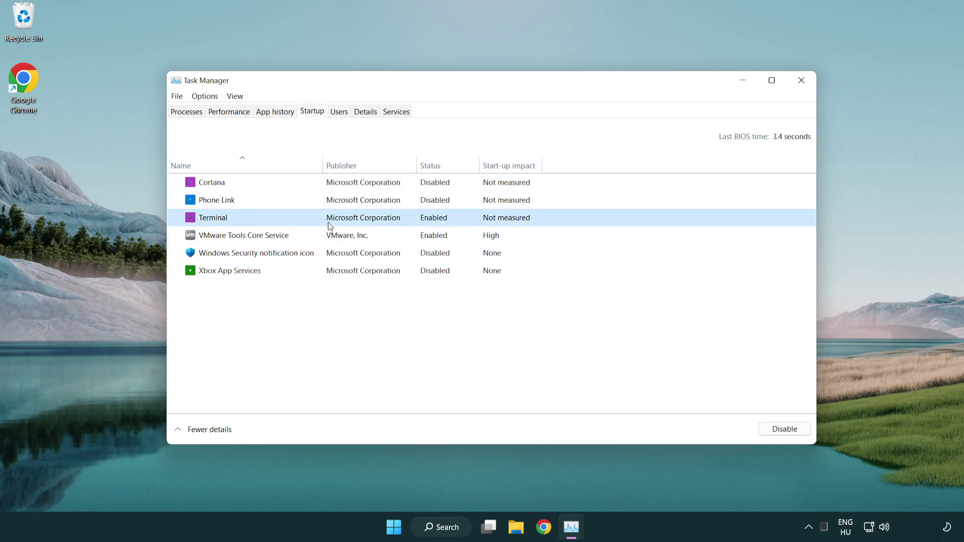
click(805, 436)
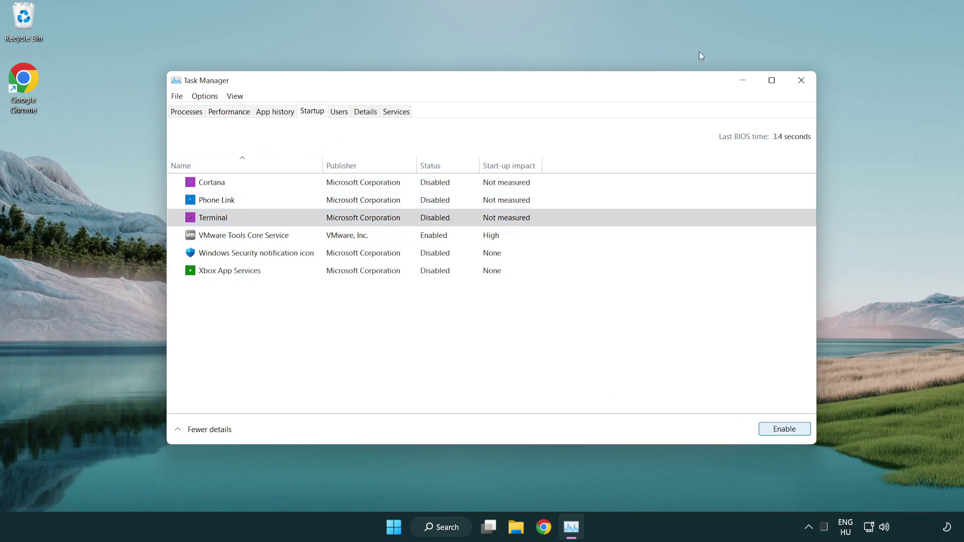
click(806, 85)
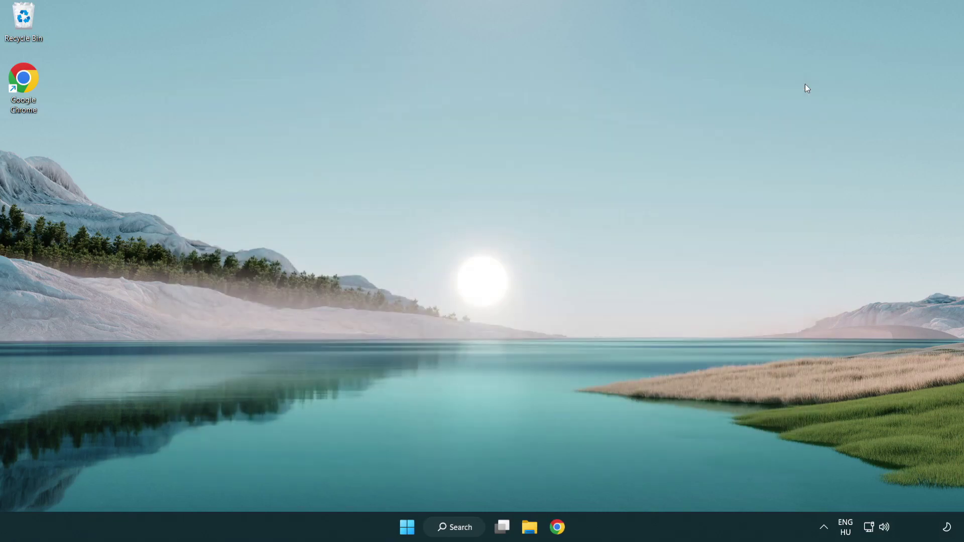
- Open Windows Update via Search, check for updates confirming the PC is up to date, and close Settings
click(455, 529)
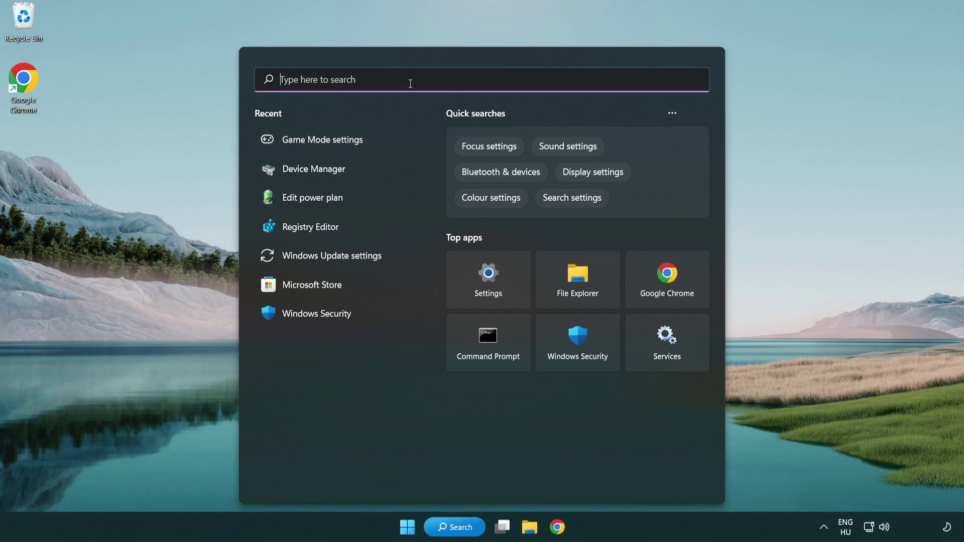
text(update)
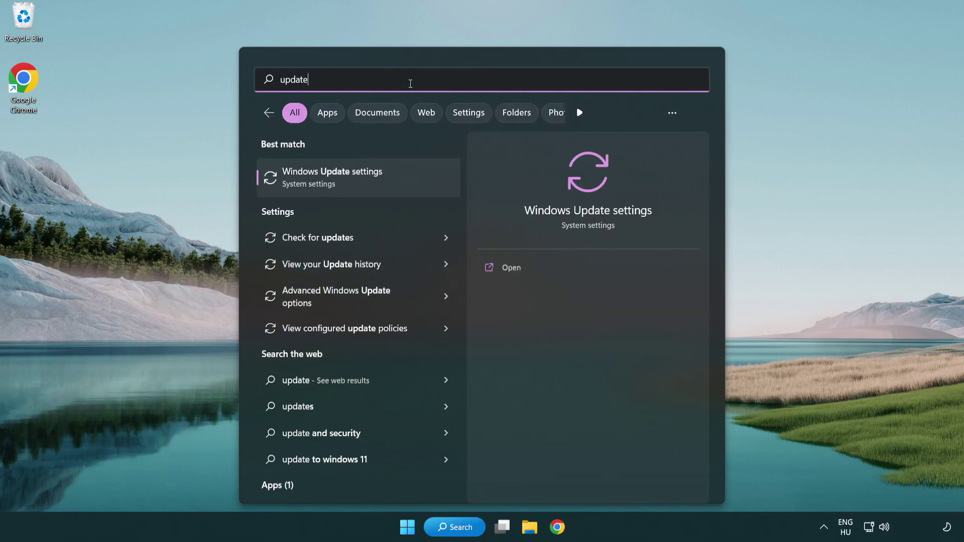
click(373, 185)
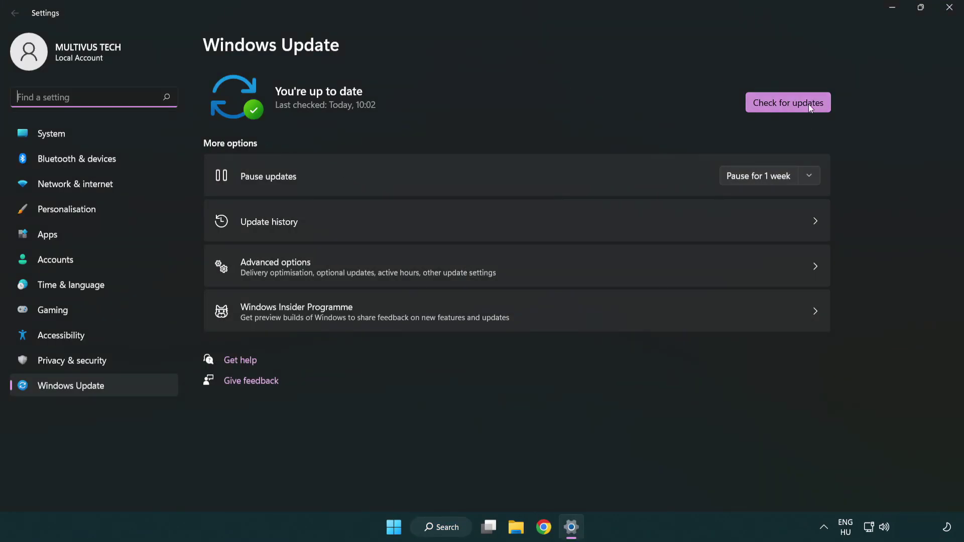
click(794, 103)
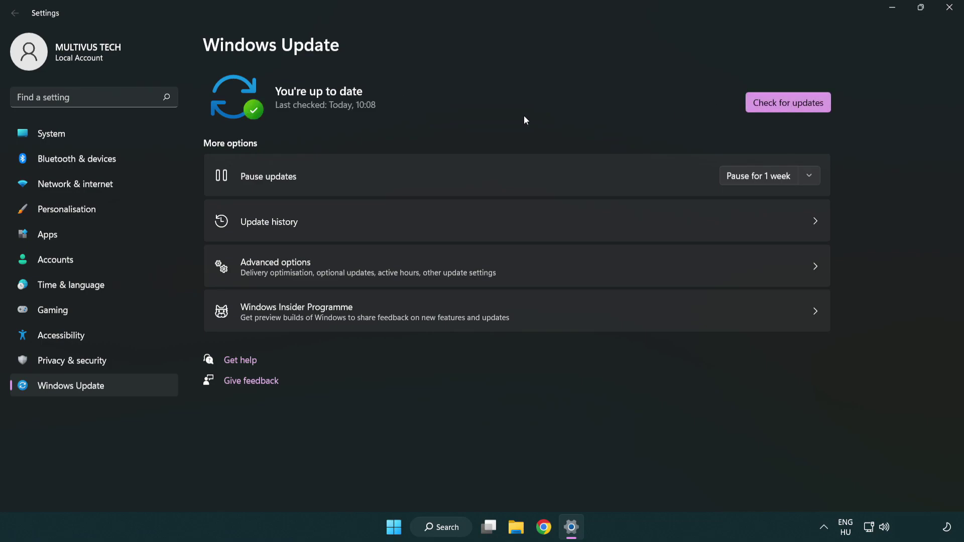
click(949, 9)
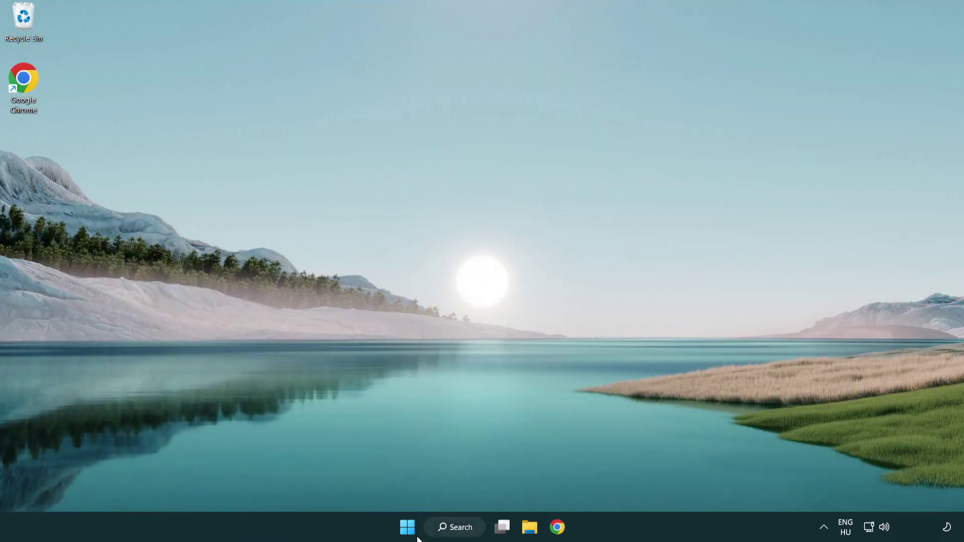
- Open Registry Editor and navigate to GameDVR_Enabled under HKEY_CURRENT_USER\System\GameConfigStore
click(455, 529)
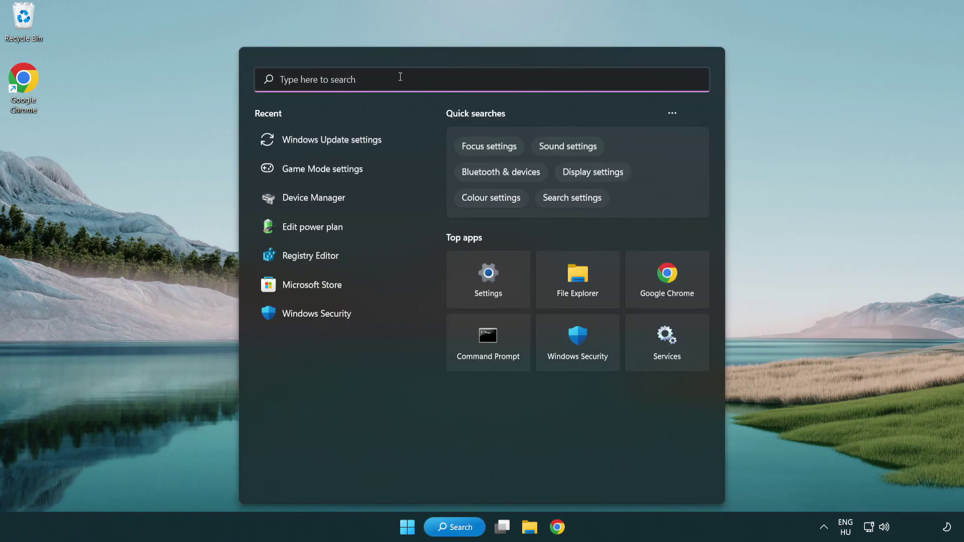
text(regedit)
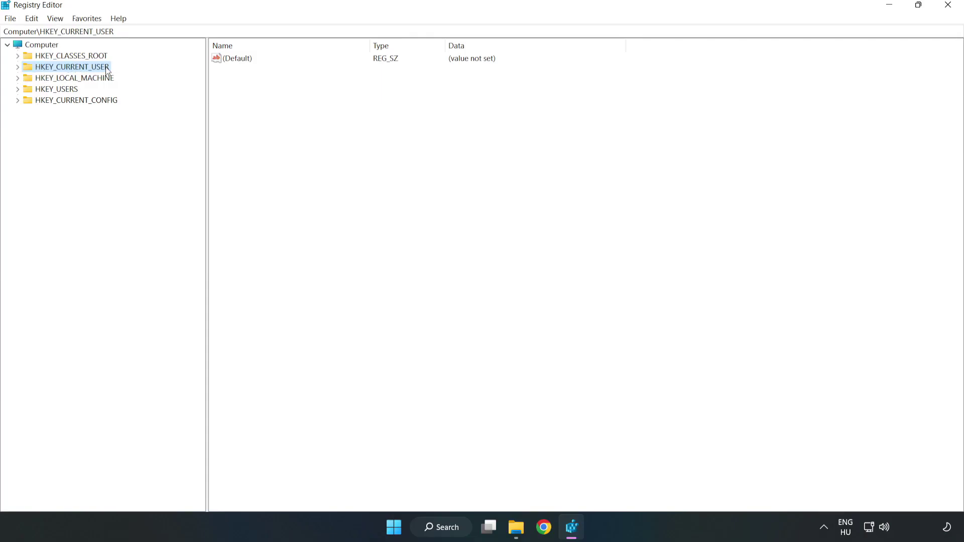
click(18, 67)
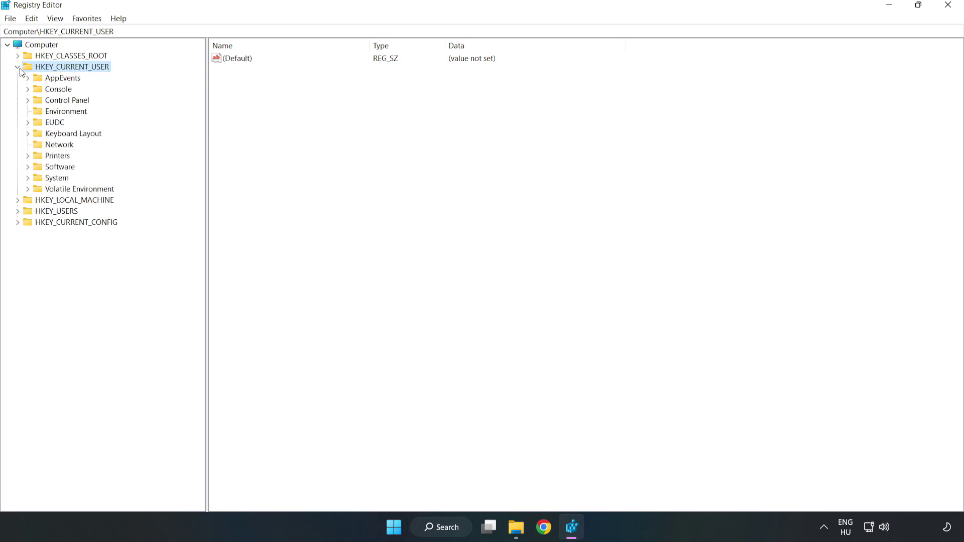
click(27, 178)
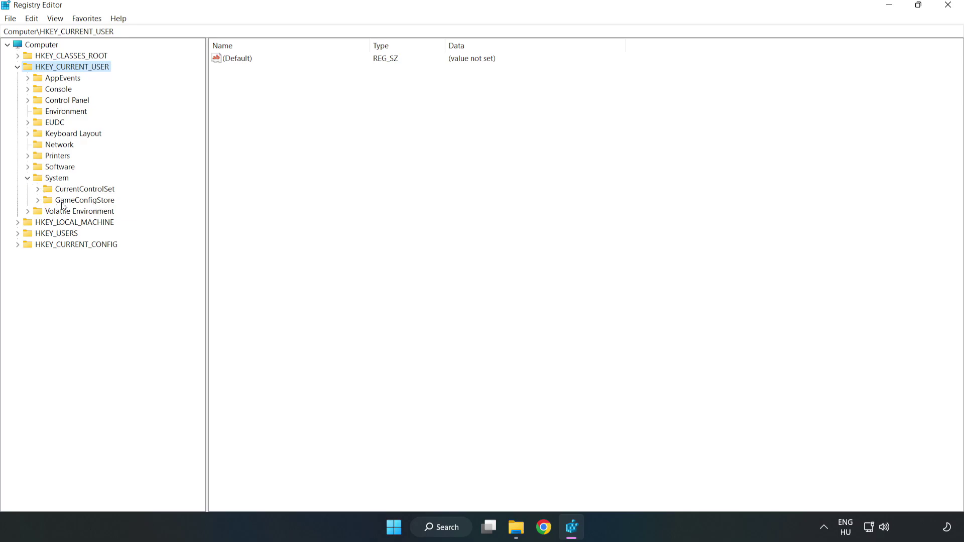
click(82, 205)
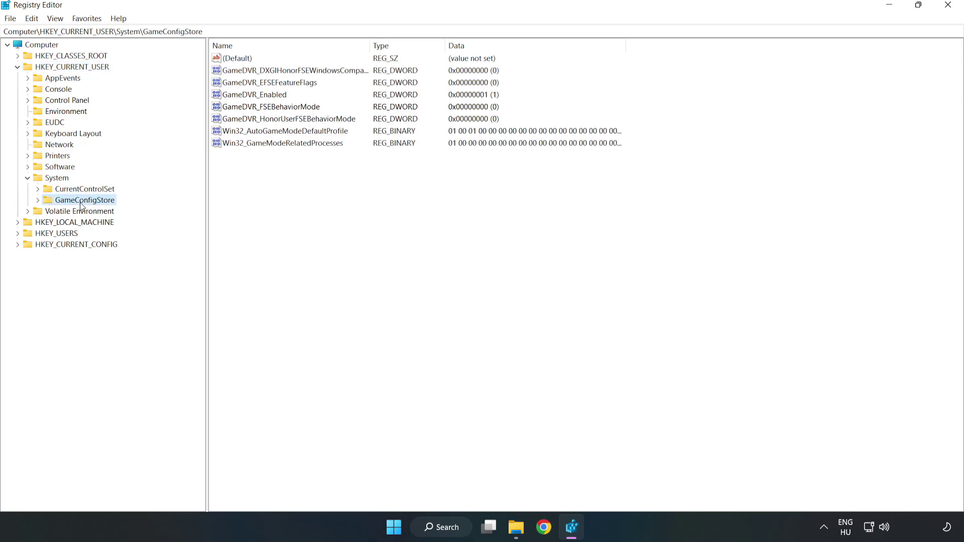
click(234, 99)
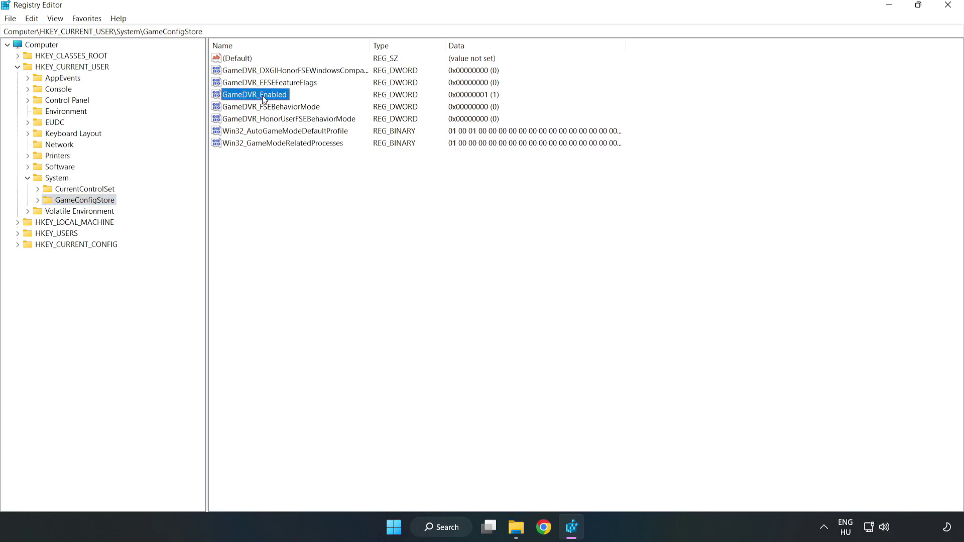
right_click(262, 98)
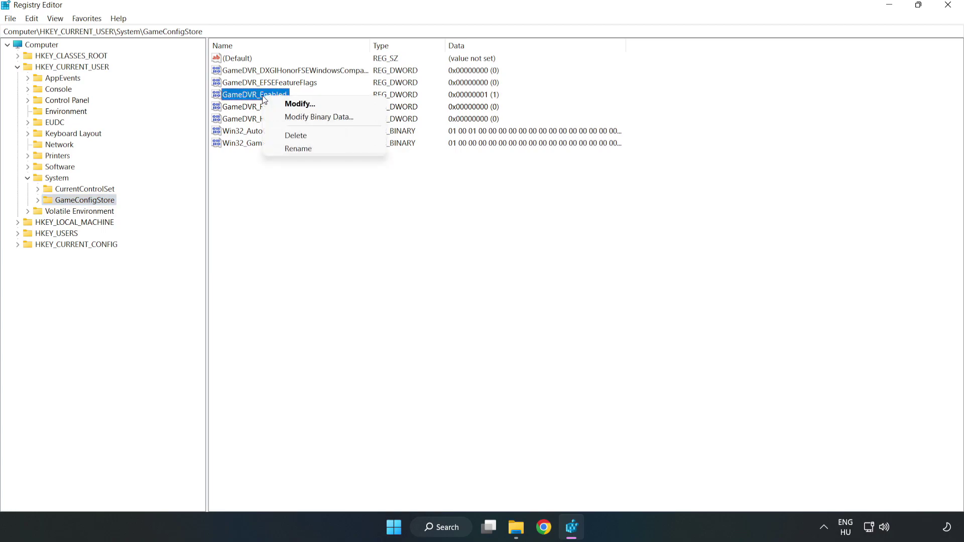
- Modify GameDVR_Enabled's value data to 0, confirm, and collapse the HKEY_CURRENT_USER branch
click(307, 105)
drag(189, 67, 539, 205)
click(402, 261)
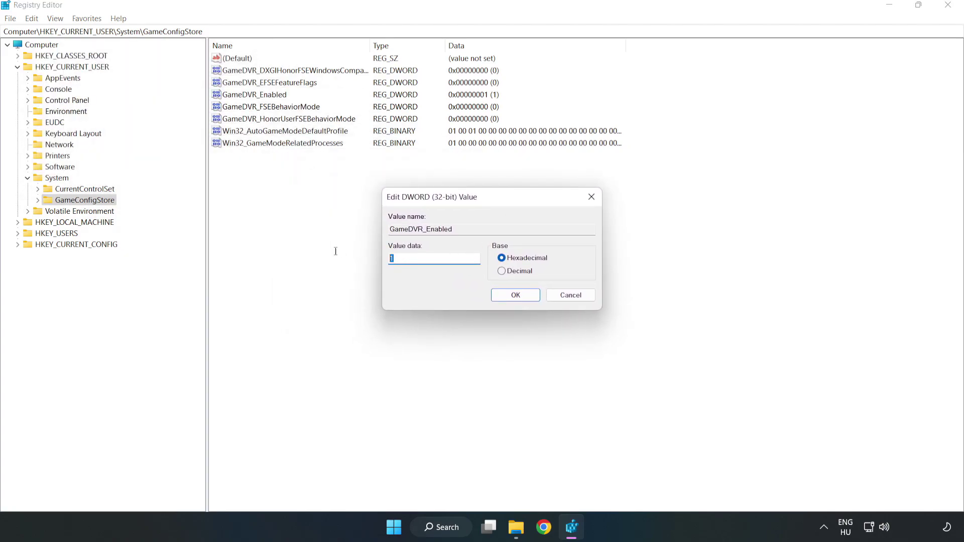
double_click(397, 260)
text(0)
click(516, 296)
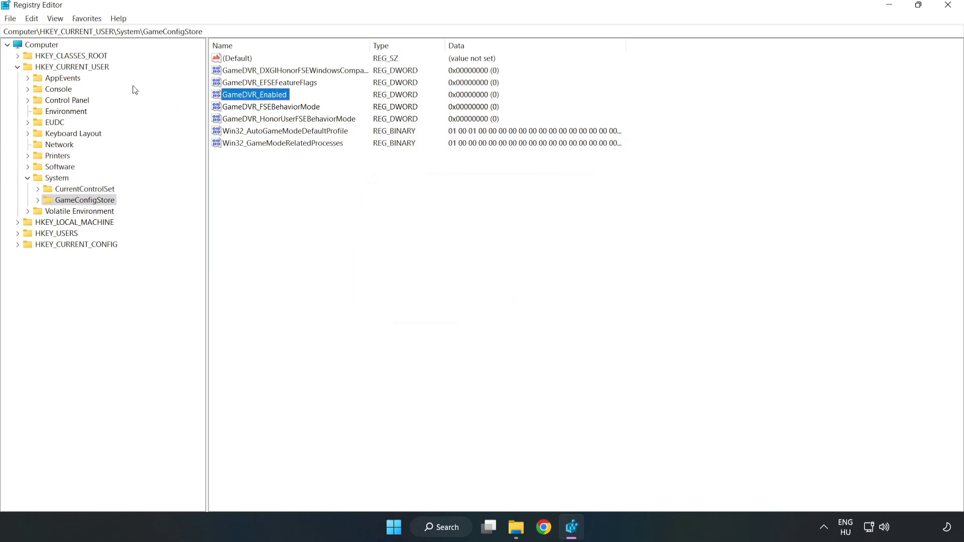
click(17, 66)
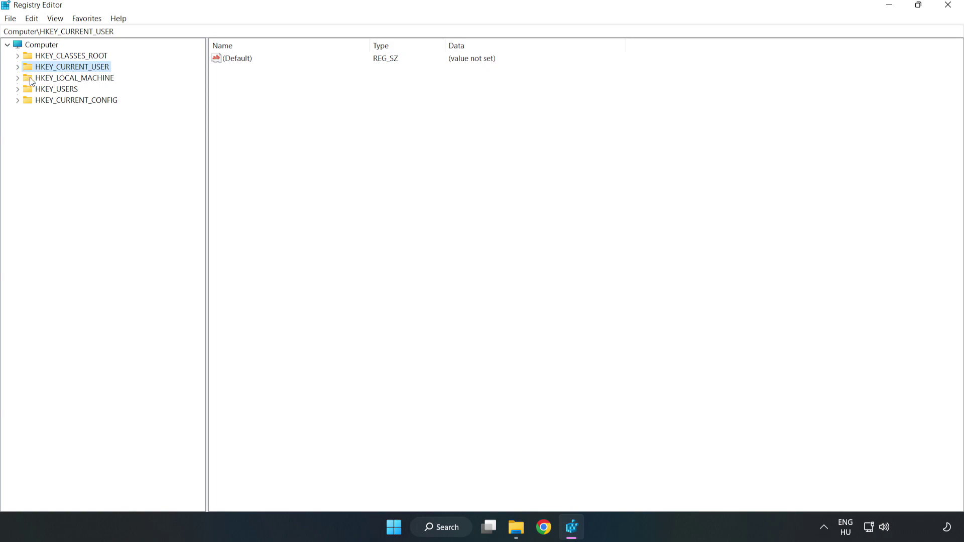
- Navigate to HKLM\SOFTWARE\Microsoft\PolicyManager\default\ApplicationManagement\AllowGameDVR and show its values
double_click(24, 80)
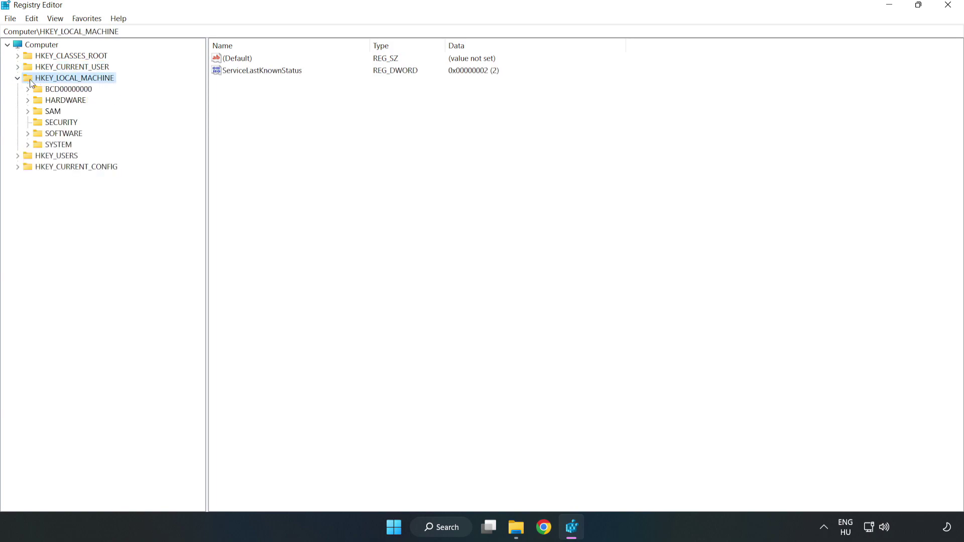
click(28, 134)
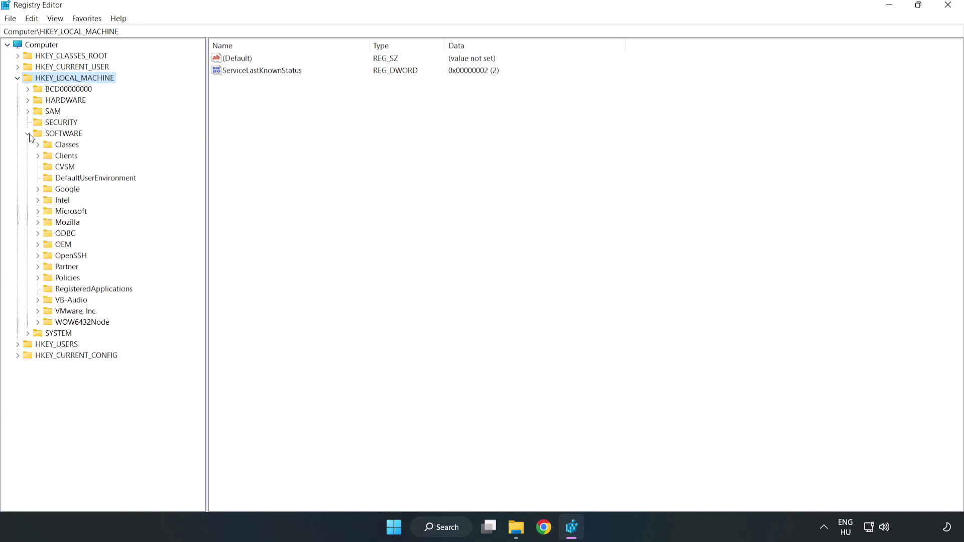
click(38, 212)
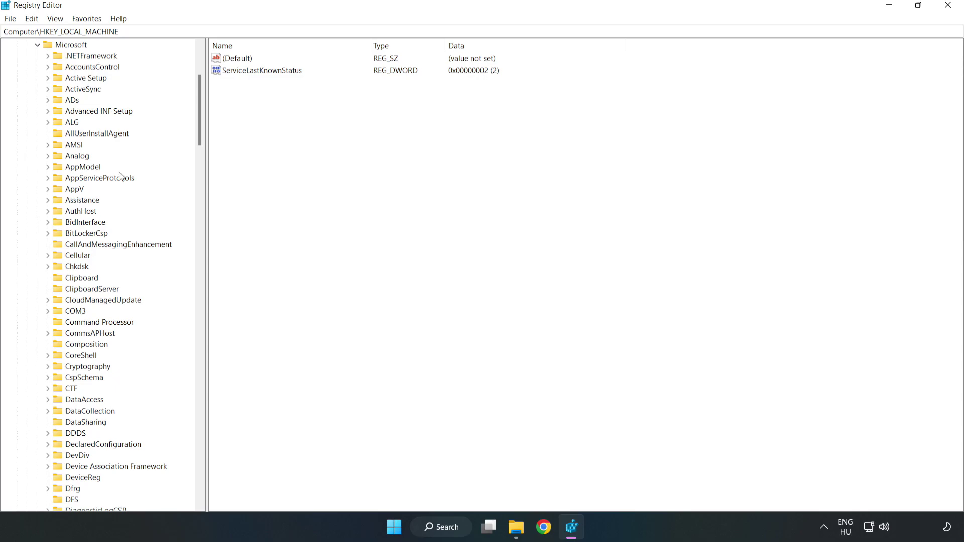
mouse_move(199, 129)
mouse_down()
mouse_move(219, 365)
mouse_move(213, 353)
mouse_up()
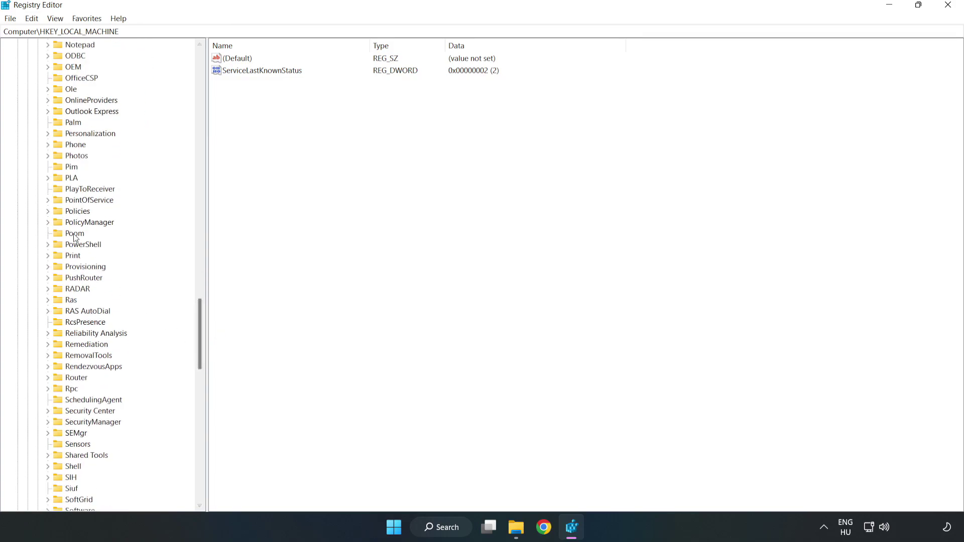
click(48, 223)
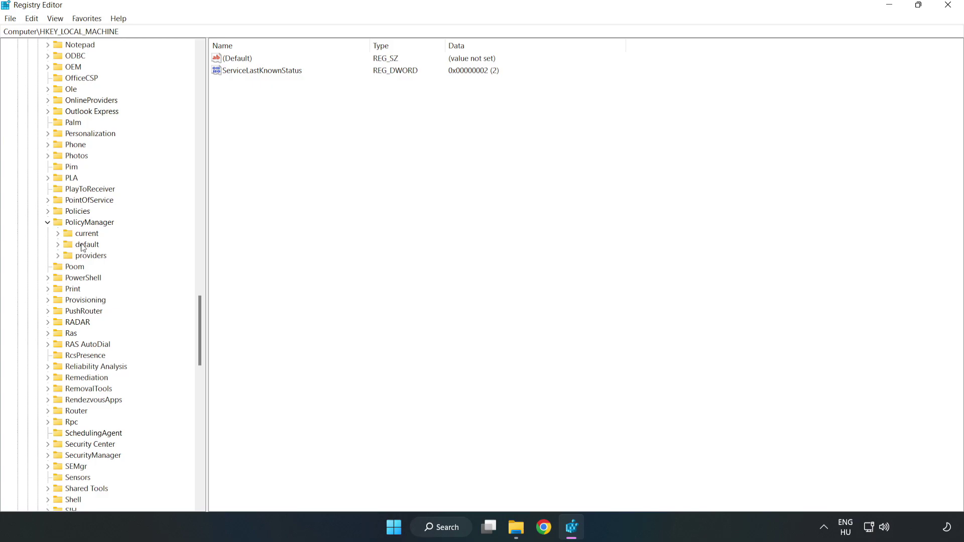
click(58, 244)
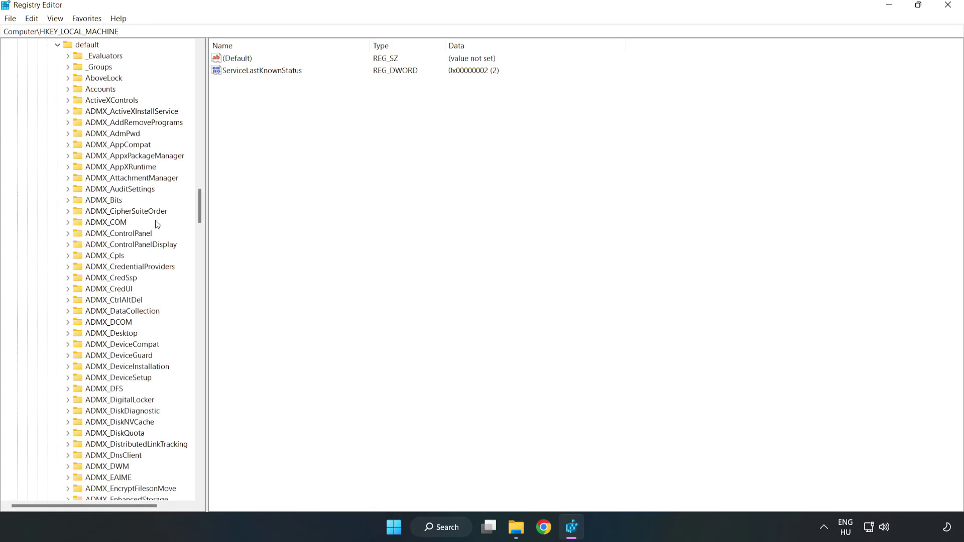
drag(200, 206, 195, 317)
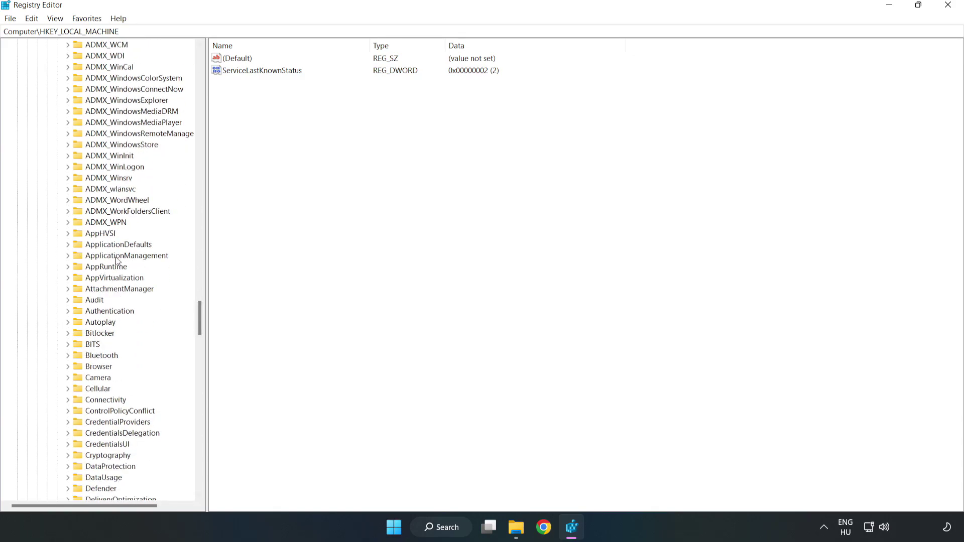
click(68, 256)
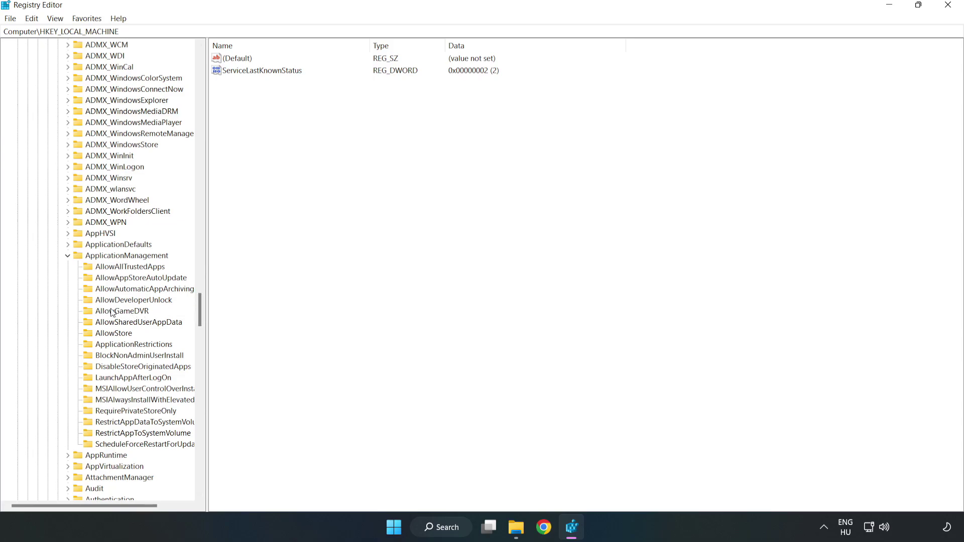
click(112, 313)
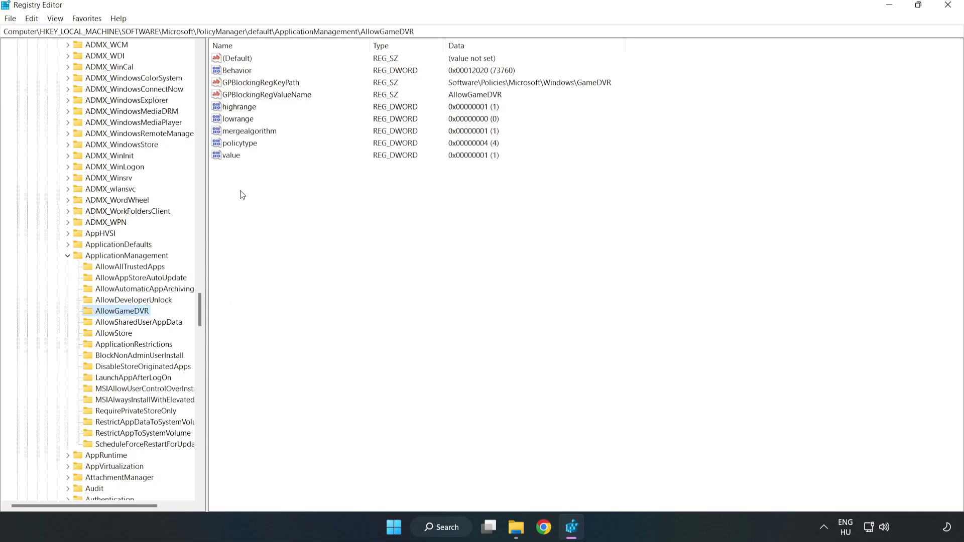
- Modify the AllowGameDVR value entry to 0, confirm it, and close Registry Editor
click(228, 156)
right_click(236, 159)
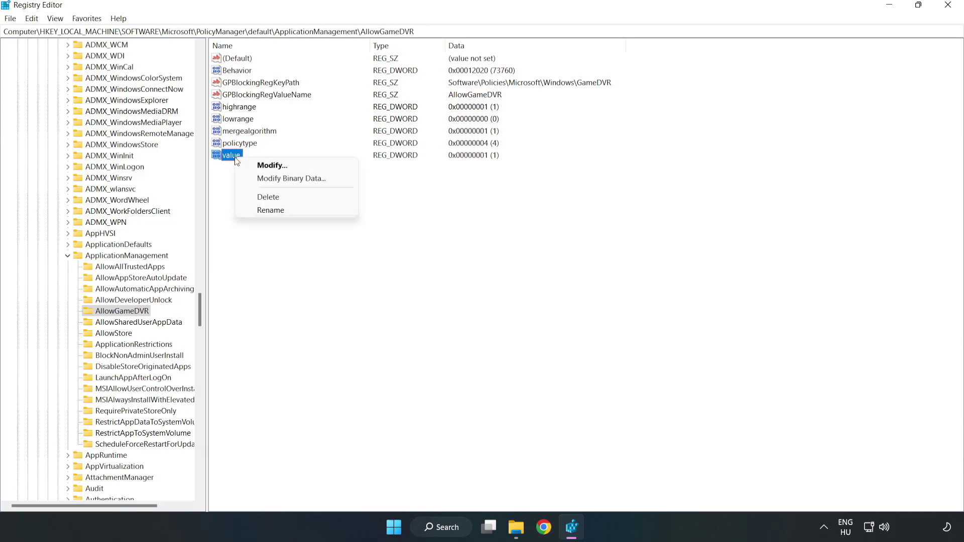
click(277, 165)
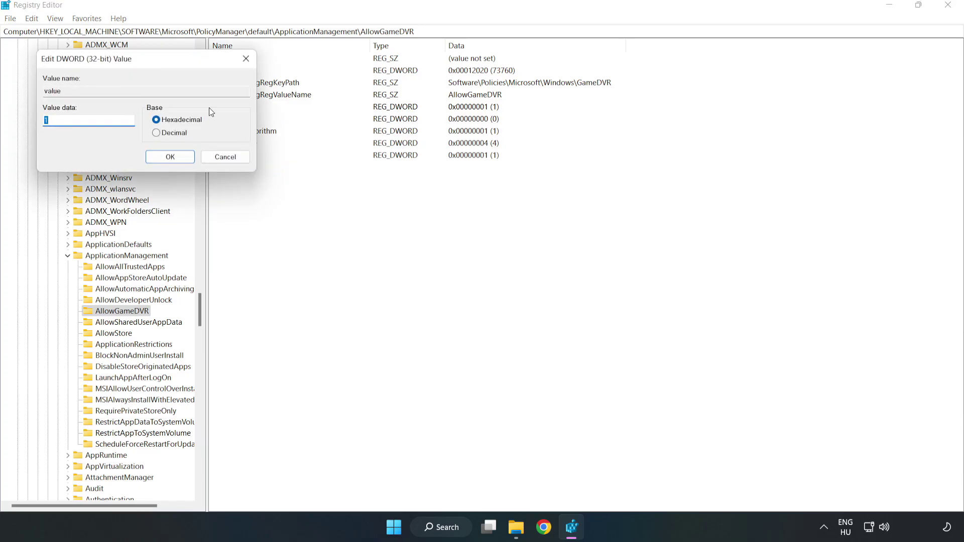
drag(176, 62, 490, 199)
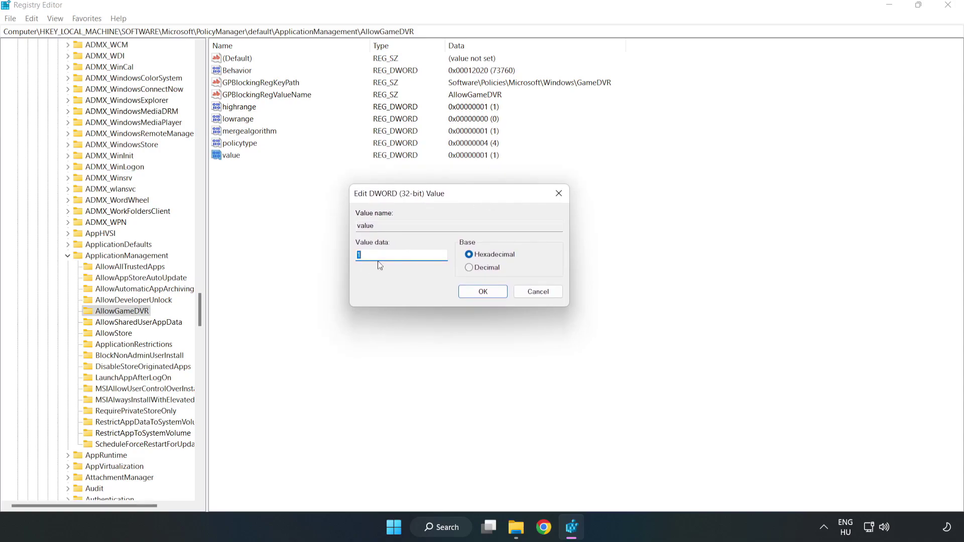
text(0)
click(471, 294)
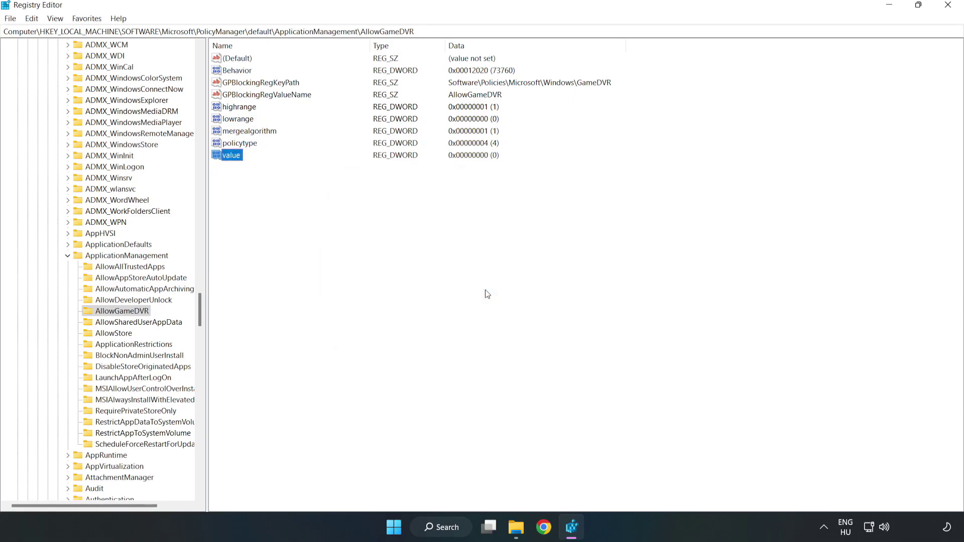
click(948, 7)
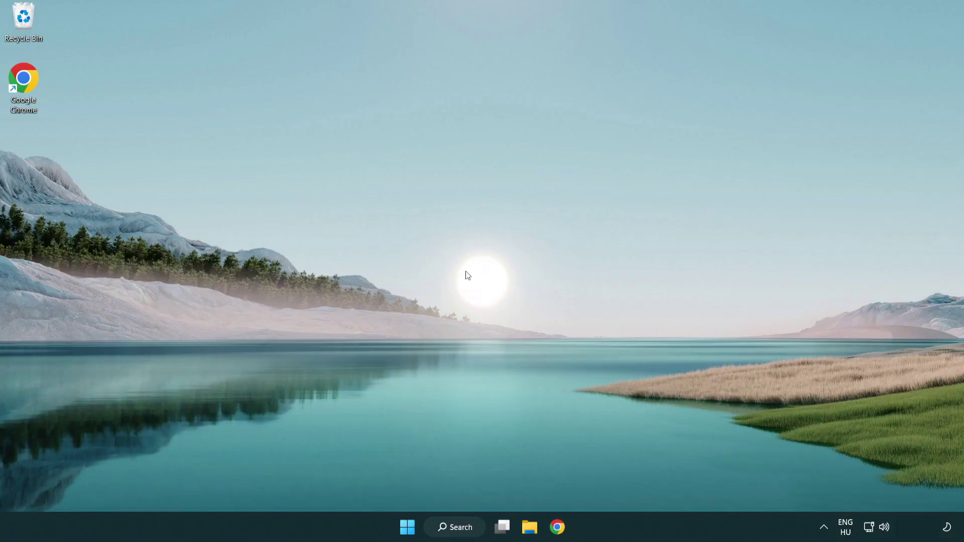
- Switch to Chrome's DirectX End-User Runtime page and download dxwebsetup.exe
click(559, 529)
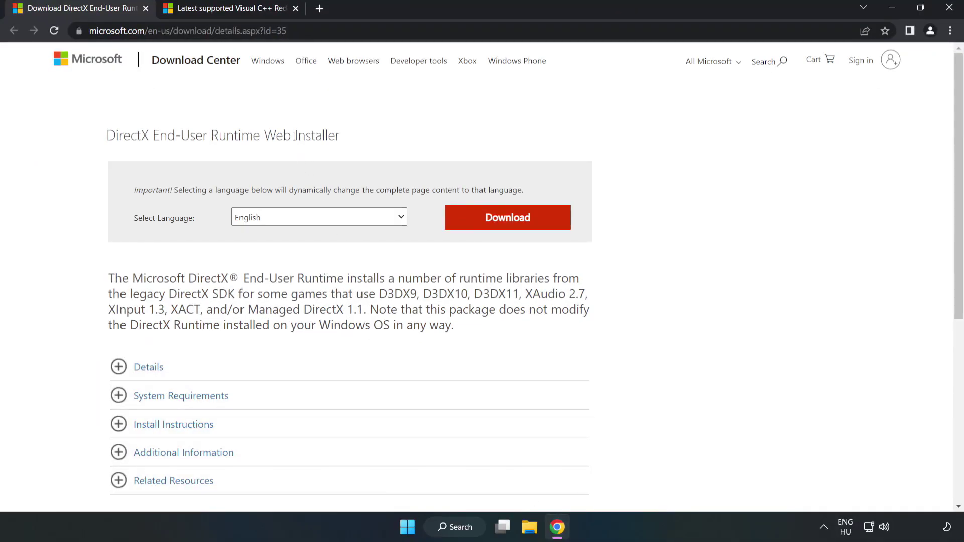
drag(288, 30, 128, 31)
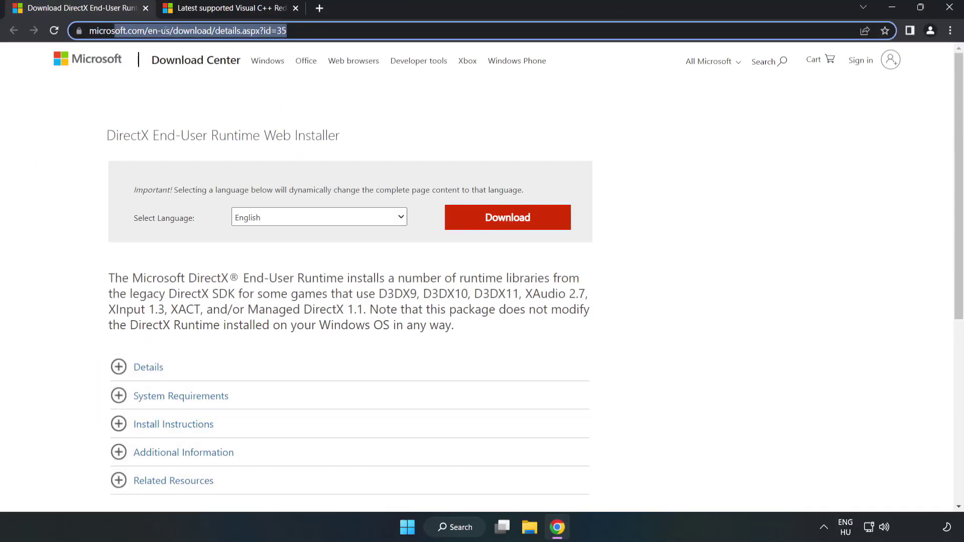
click(392, 119)
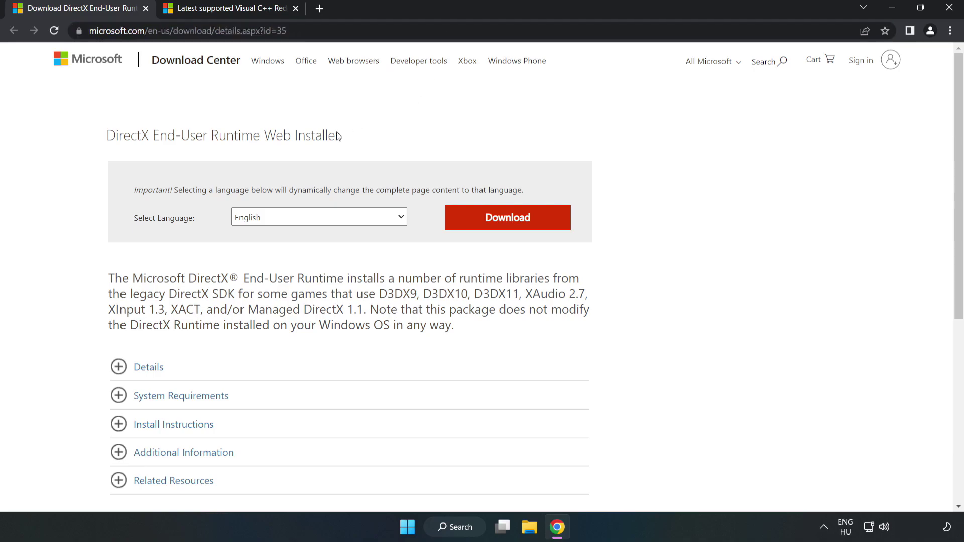
click(512, 228)
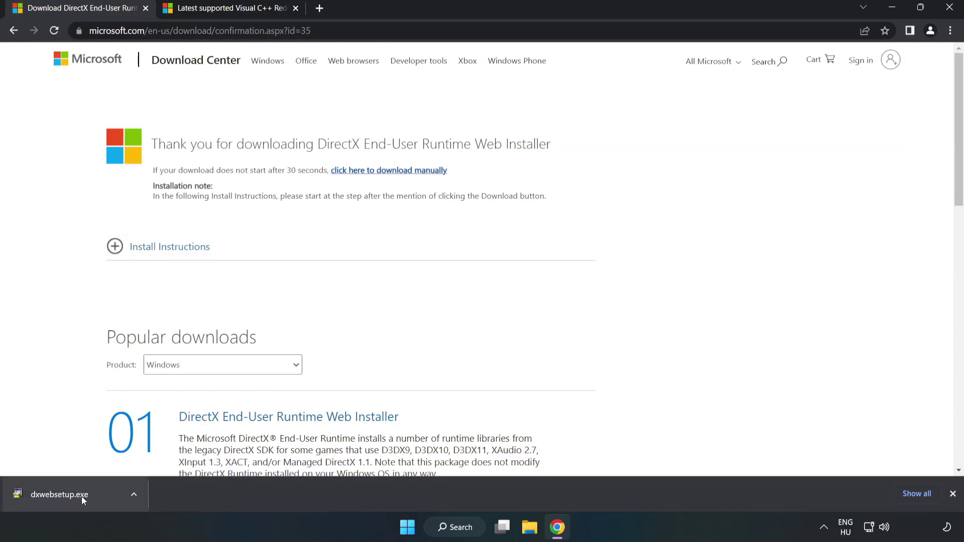
- Run dxwebsetup.exe, accept the license, decline the Bing Bar, and finish the DirectX setup
click(97, 498)
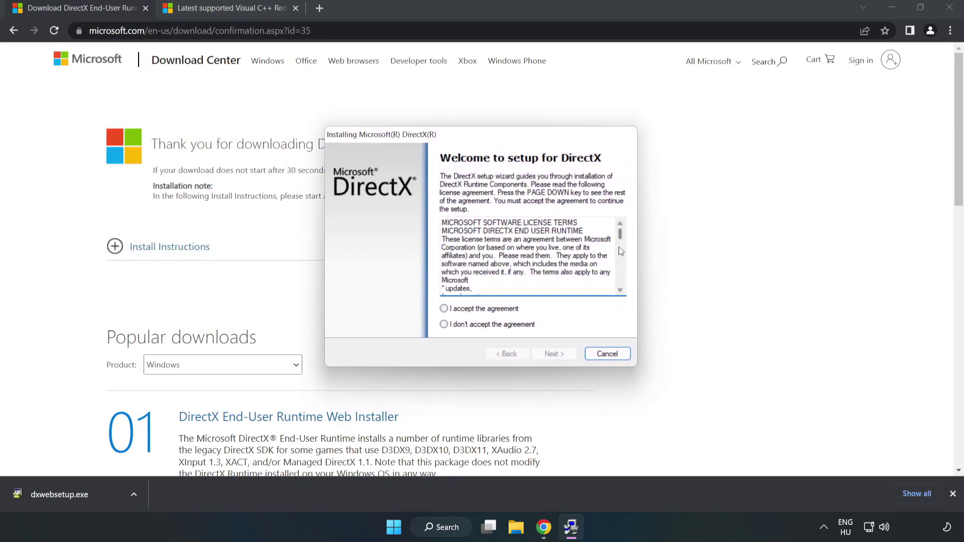
scroll(620, 247, down, 10)
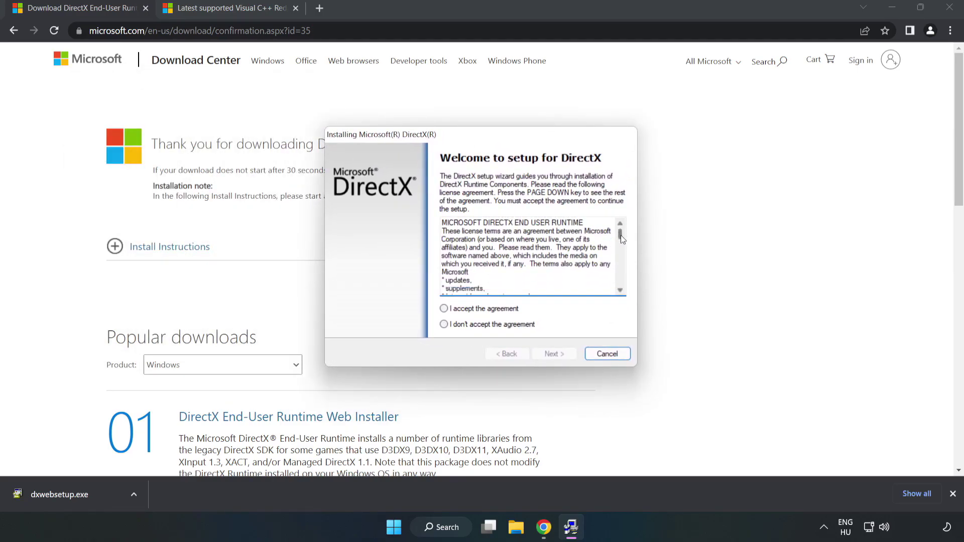
click(450, 311)
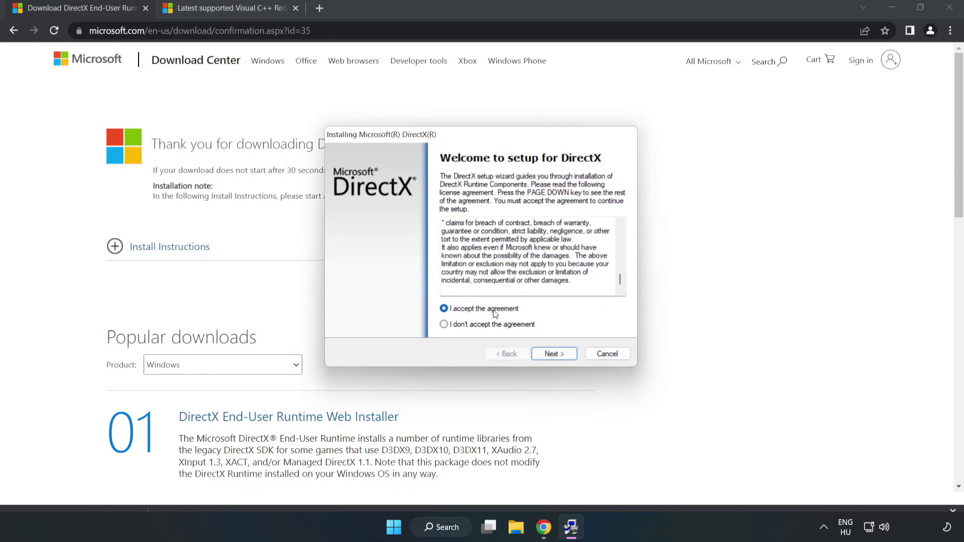
click(559, 355)
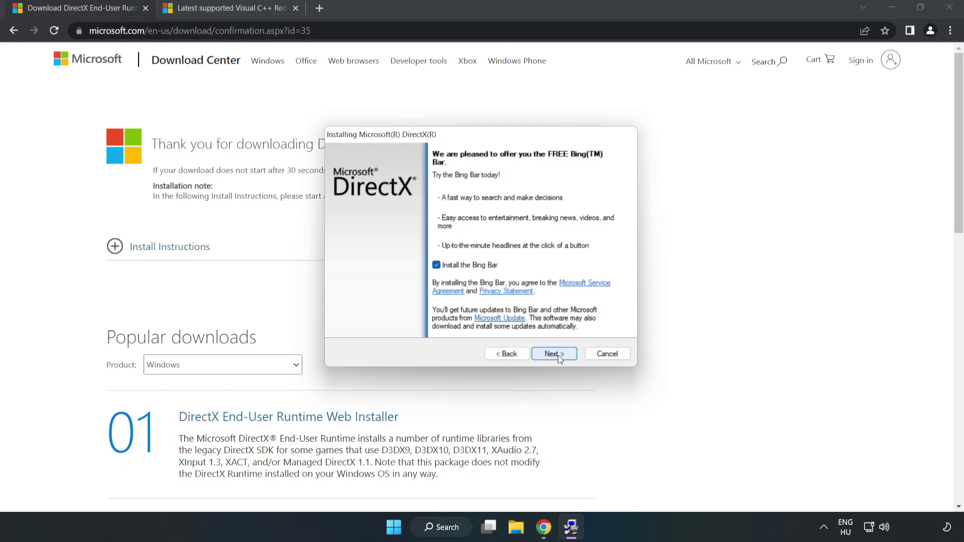
click(436, 265)
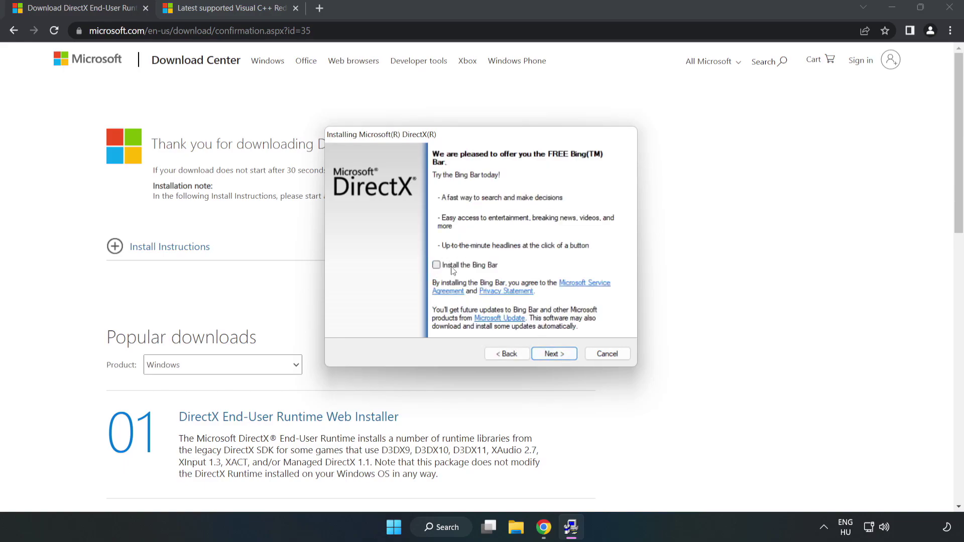
click(557, 355)
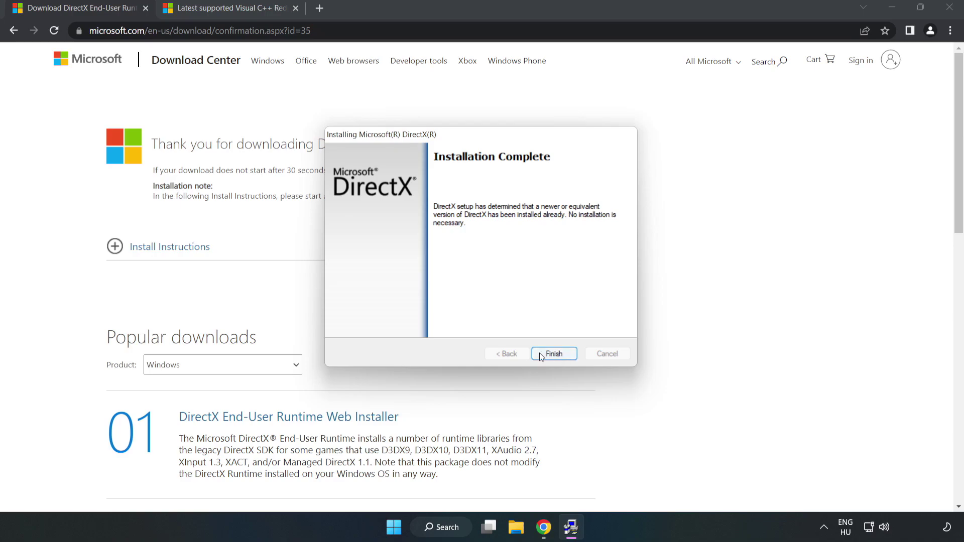
click(555, 354)
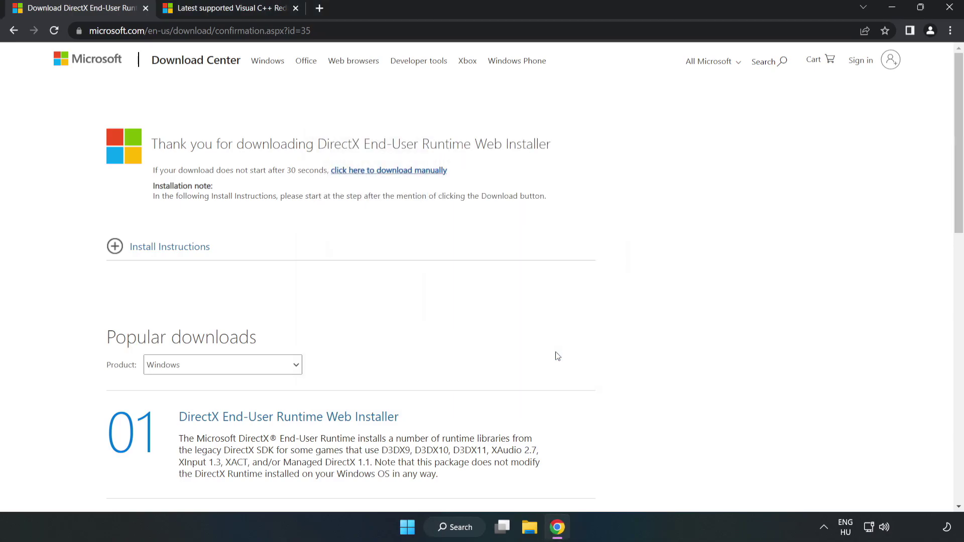
- Close the DirectX download tab and return to the Visual C++ redistributable download page
click(145, 8)
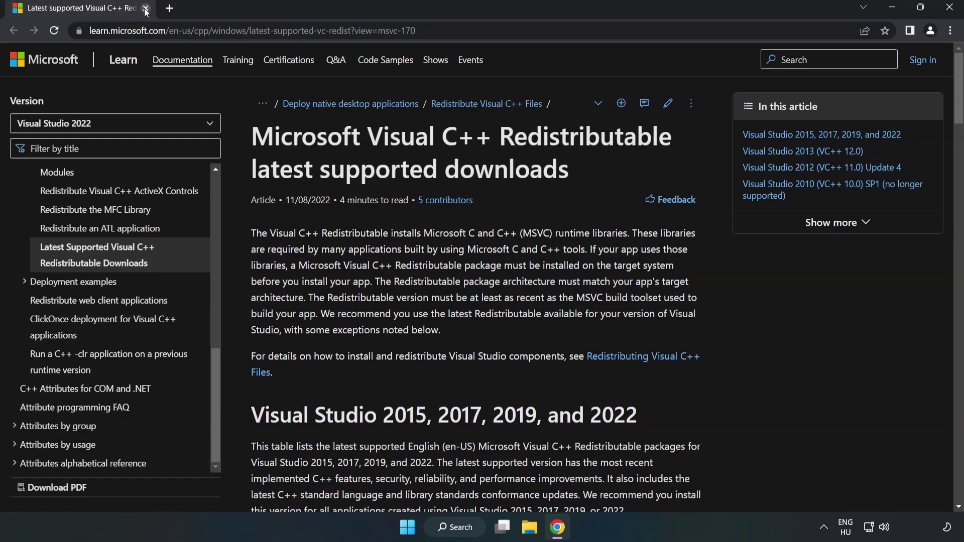
drag(437, 31, 115, 30)
click(522, 105)
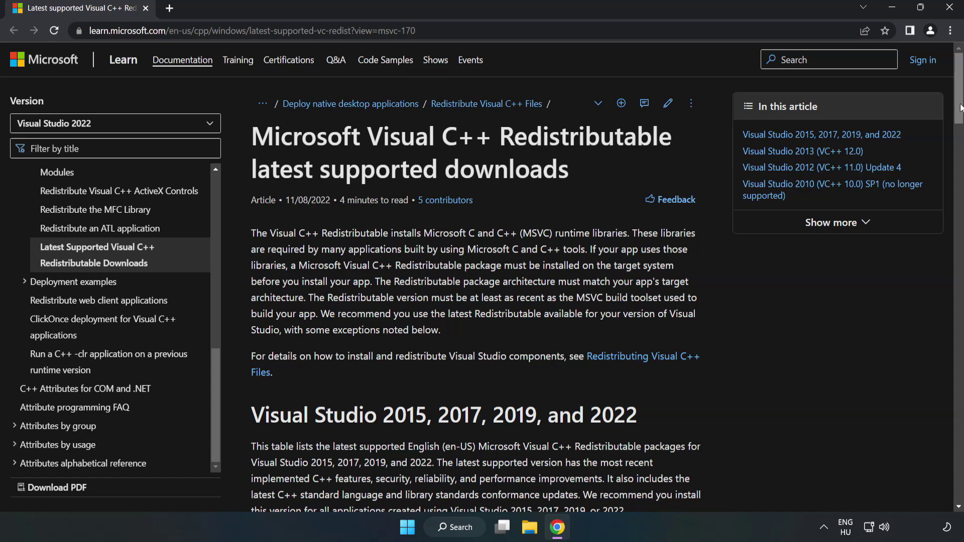
scroll(449, 285, down, 1)
scroll(449, 286, down, 3)
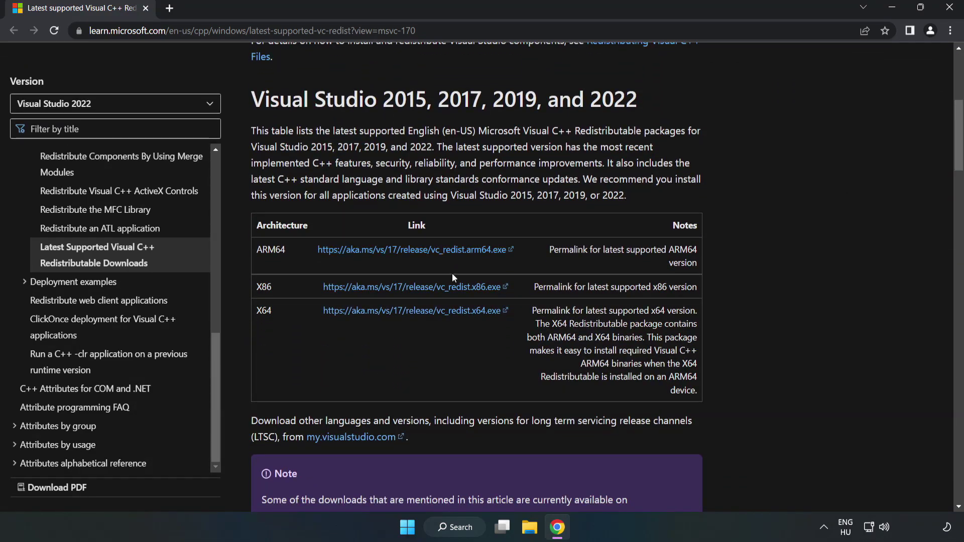
- Download the ARM64, x86 and x64 Visual C++ redistributables, allowing multiple downloads
click(413, 253)
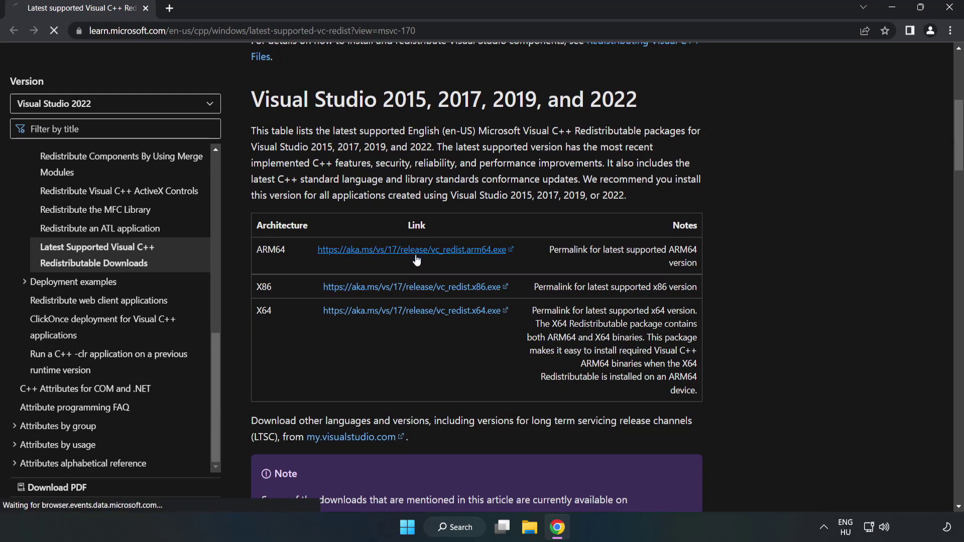
click(423, 290)
click(425, 311)
click(196, 103)
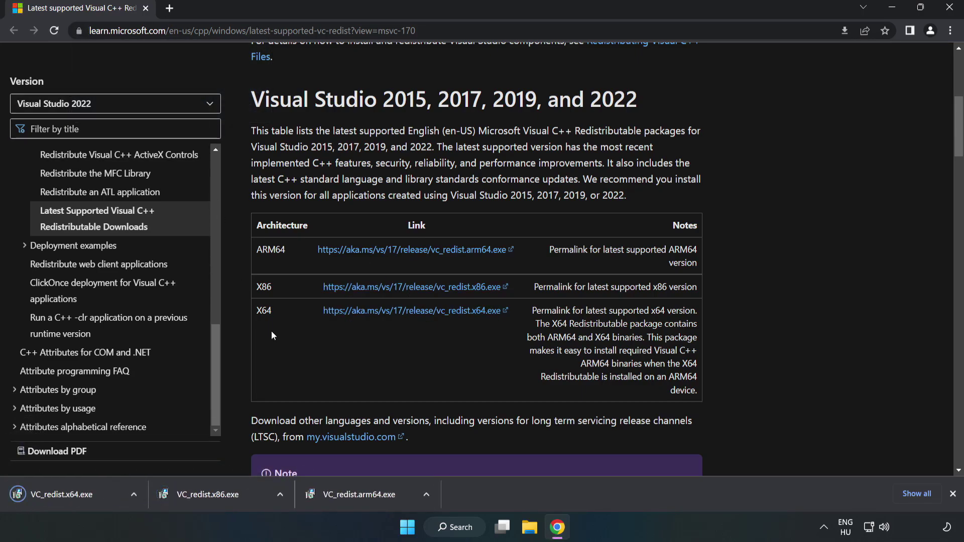
click(369, 499)
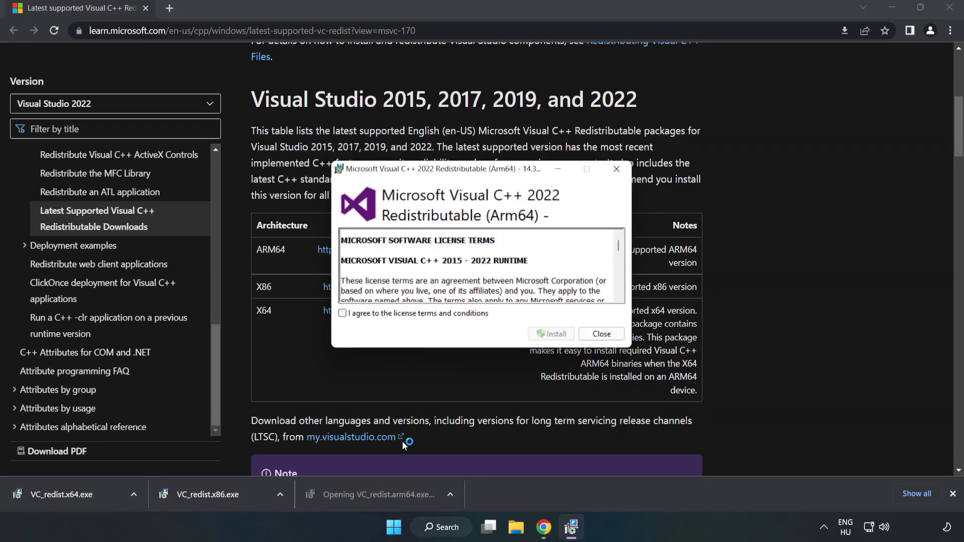
scroll(453, 287, down, 10)
scroll(452, 294, down, 10)
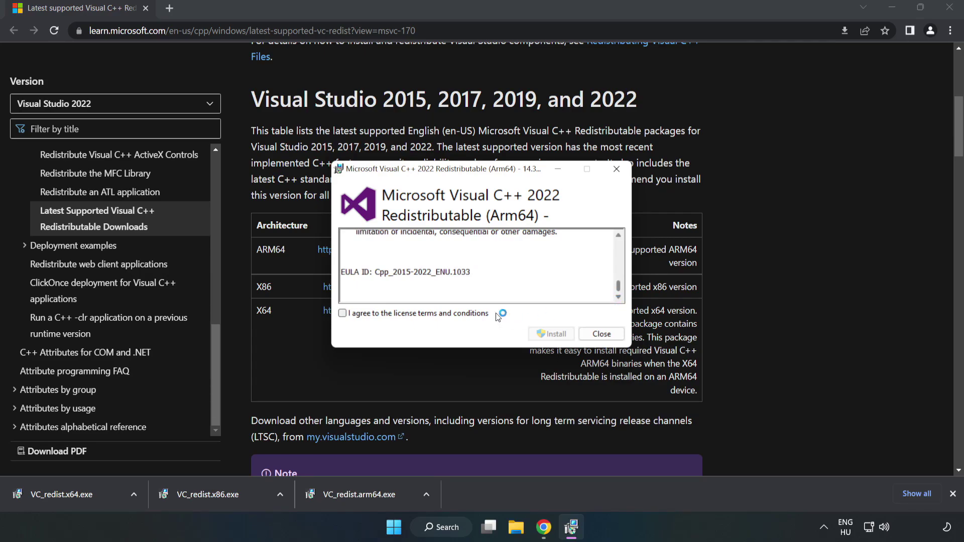
click(410, 317)
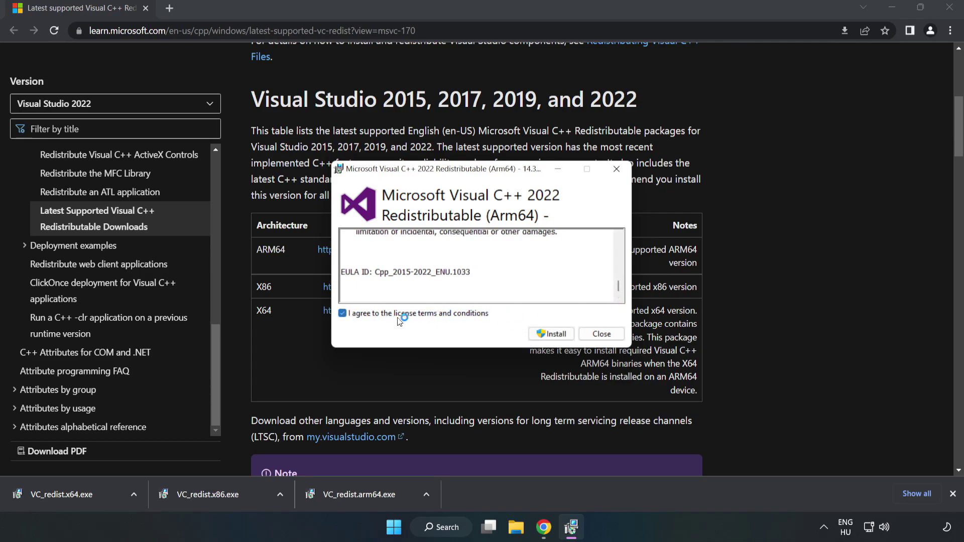
click(551, 336)
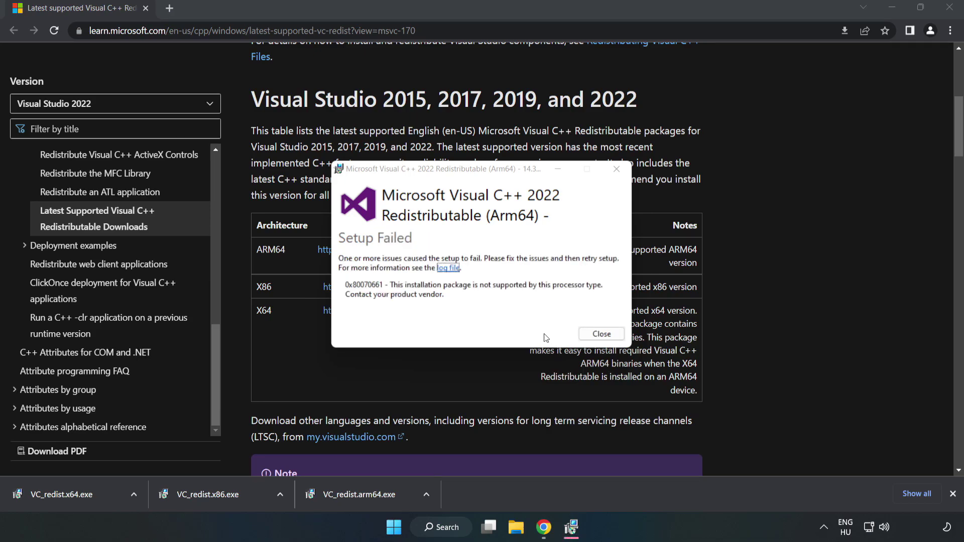
click(600, 336)
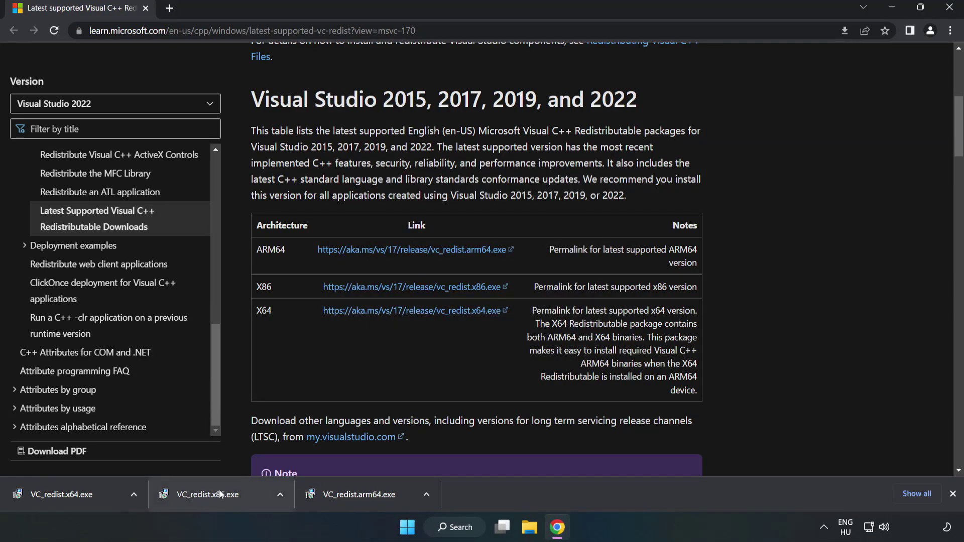
- Install VC_redist.x86.exe and VC_redist.x64.exe, closing the x64 setup without restarting
click(219, 494)
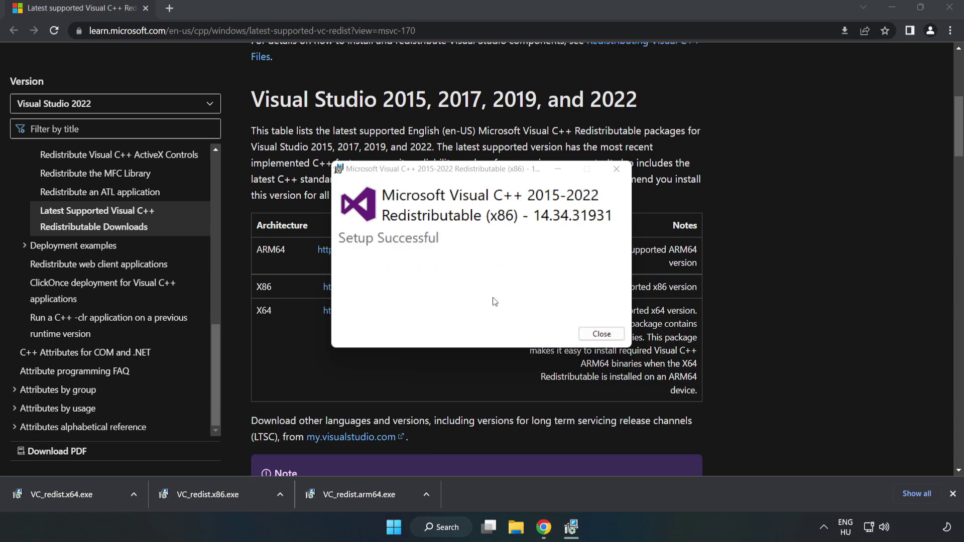
click(601, 334)
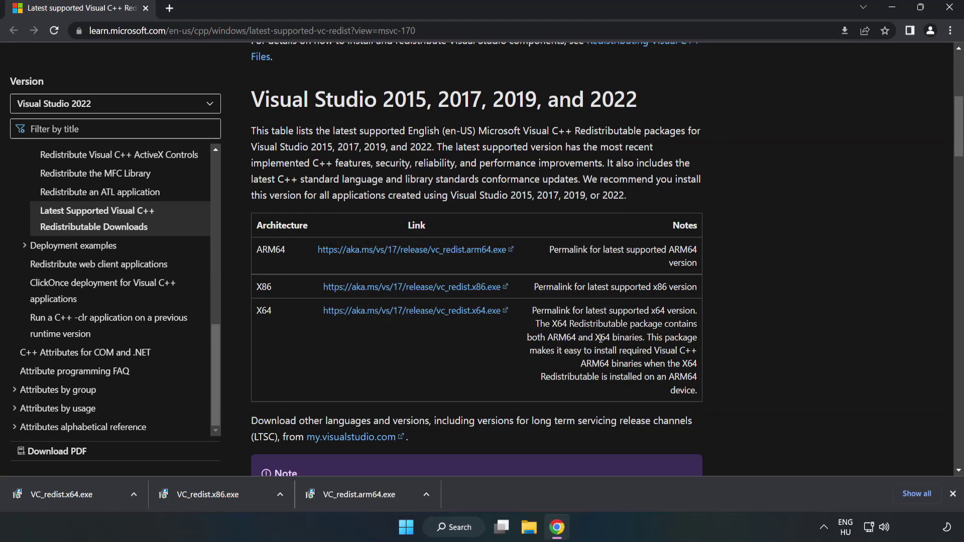
click(52, 492)
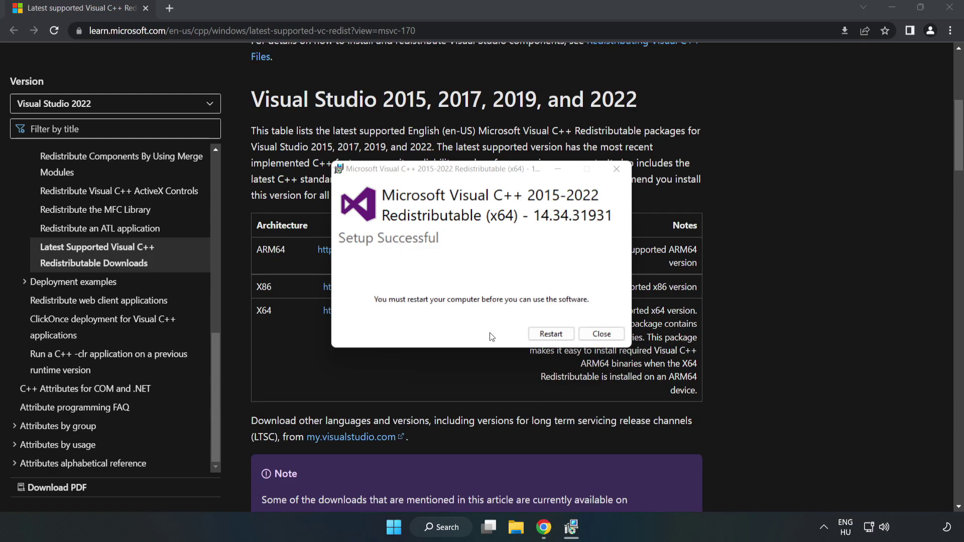
click(603, 335)
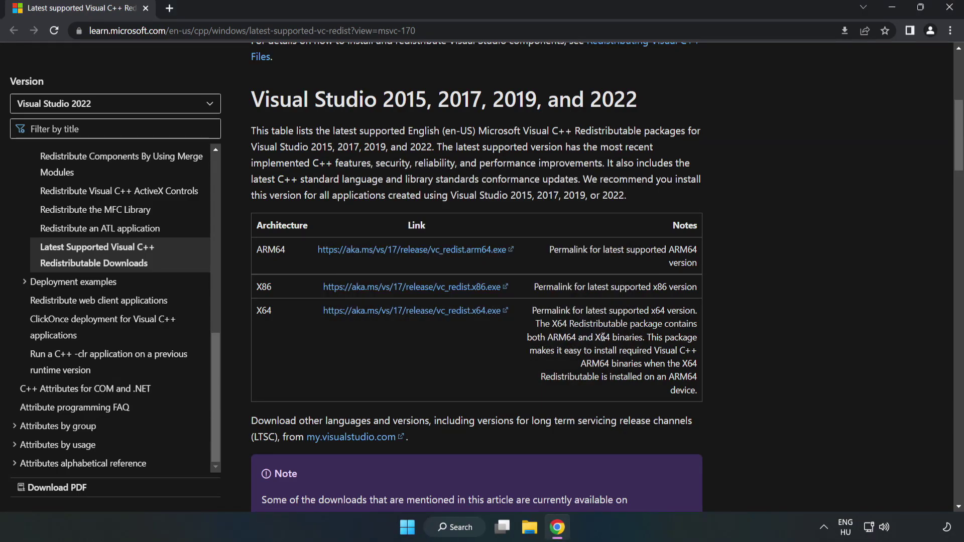
- Close Chrome and open the Start menu's power options to restart the PC
click(951, 12)
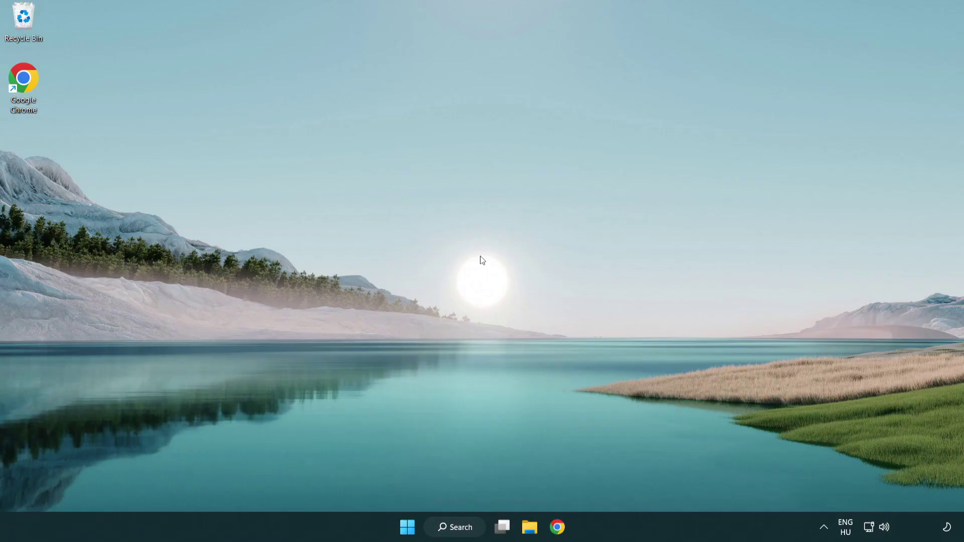
click(407, 528)
click(638, 484)
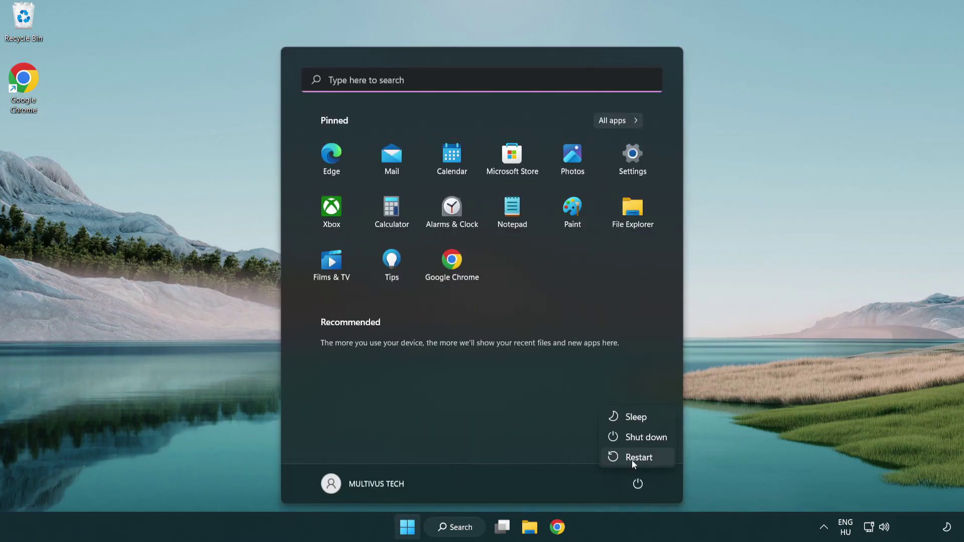